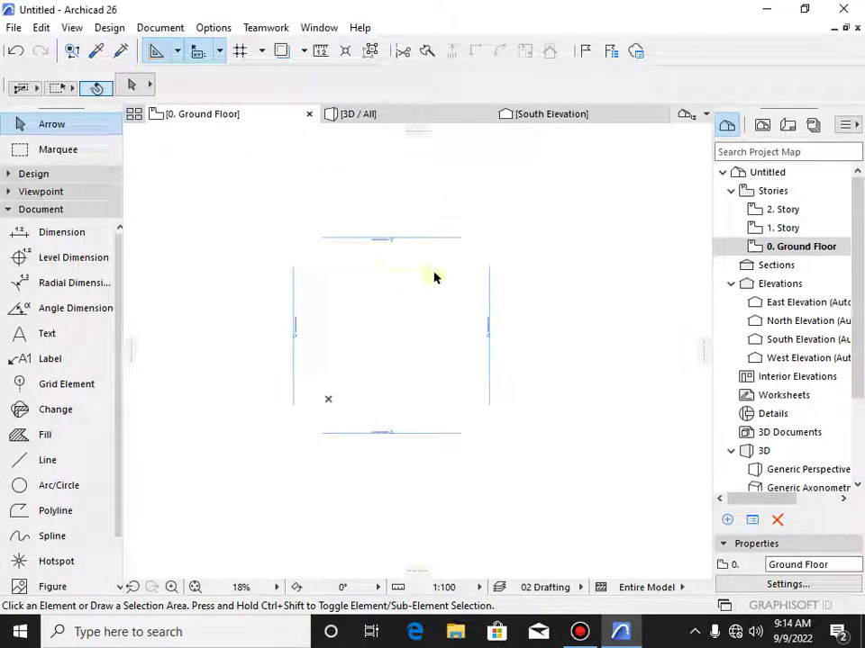
# - Pan and zoom around the empty Ground Floor plan to recentre the view
pyautogui.scroll(1, 262, 266)
pyautogui.scroll(1, 284, 279)
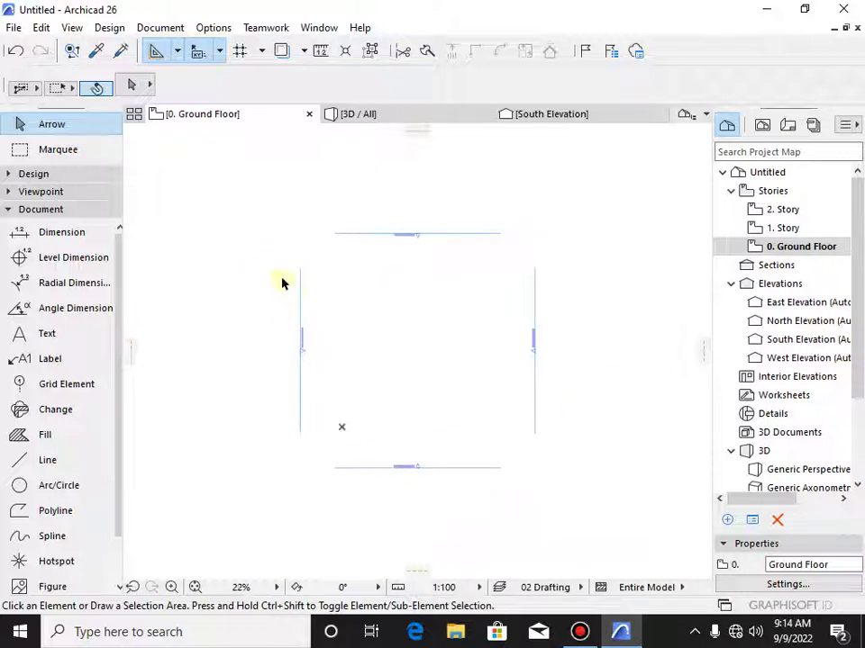
pyautogui.scroll(2, 377, 350)
pyautogui.scroll(1, 351, 378)
pyautogui.scroll(-3, 342, 389)
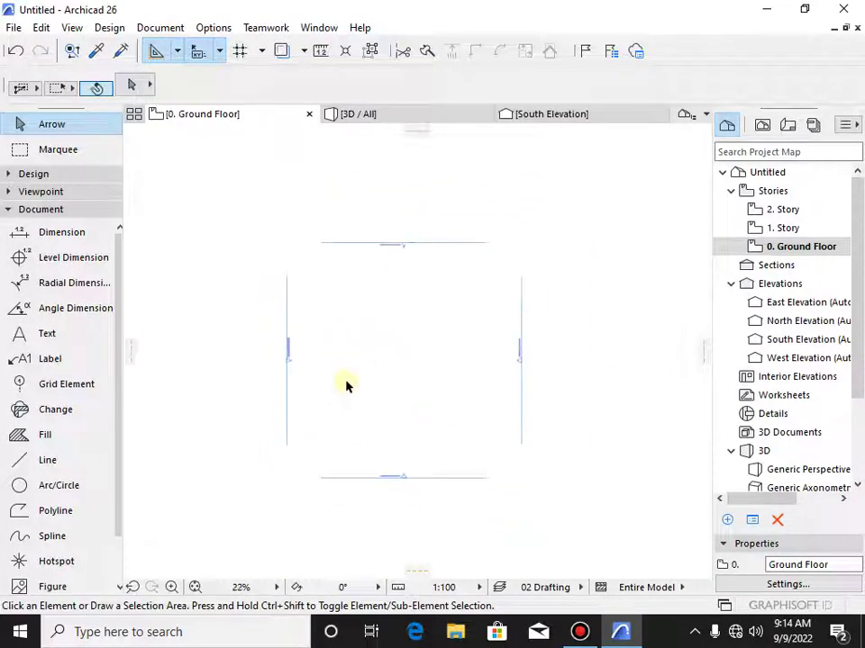
pyautogui.moveTo(315, 361)
pyautogui.mouseDown(button='middle')
pyautogui.moveTo(332, 330)
pyautogui.moveTo(365, 346)
pyautogui.moveTo(340, 294)
pyautogui.mouseUp(button='middle')
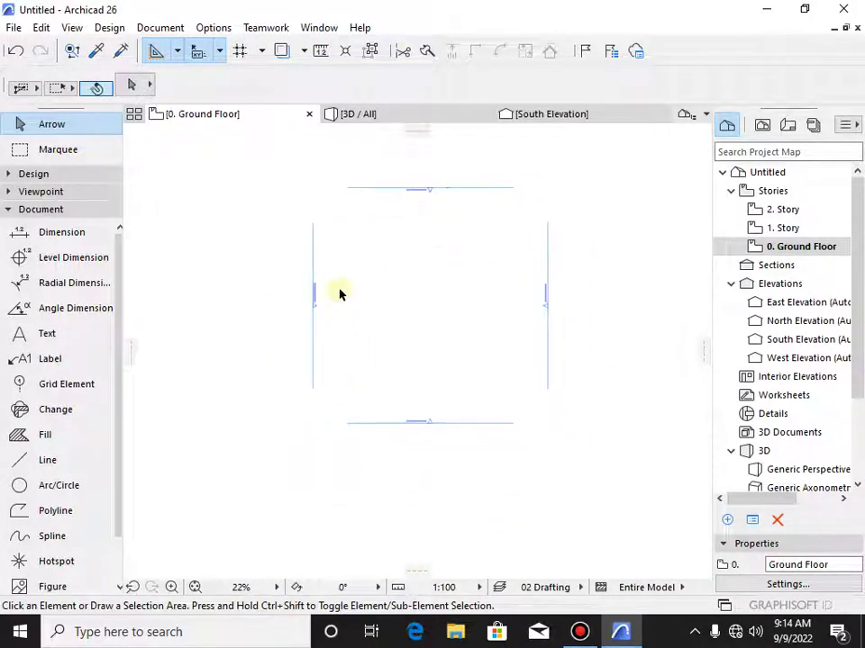
pyautogui.scroll(1, 429, 261)
pyautogui.scroll(2, 429, 261)
pyautogui.scroll(-5, 428, 263)
pyautogui.moveTo(429, 267); pyautogui.dragTo(406, 320, button='middle')
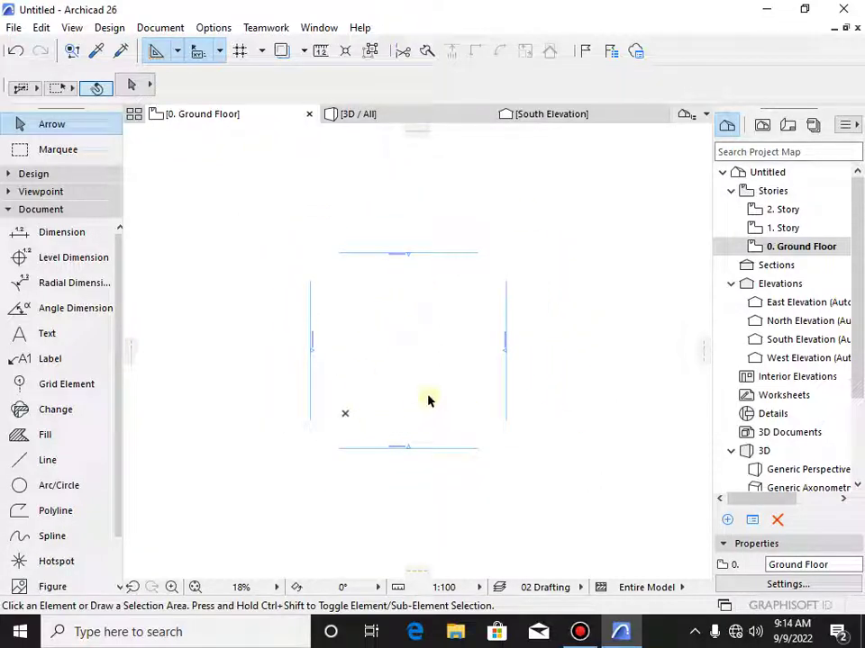
pyautogui.scroll(2, 434, 335)
pyautogui.scroll(7, 414, 302)
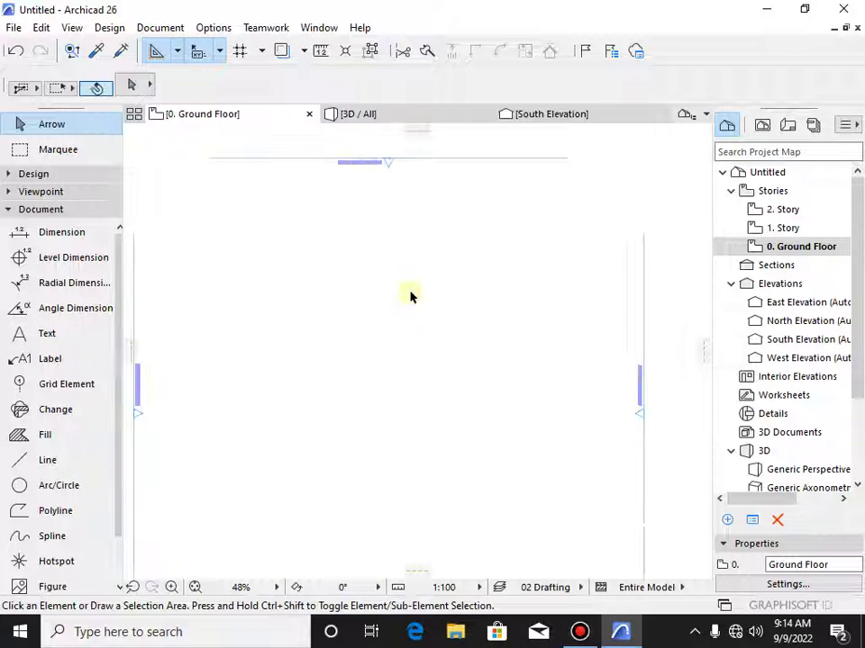
pyautogui.scroll(-8, 396, 329)
pyautogui.moveTo(384, 362); pyautogui.dragTo(407, 316, button='middle')
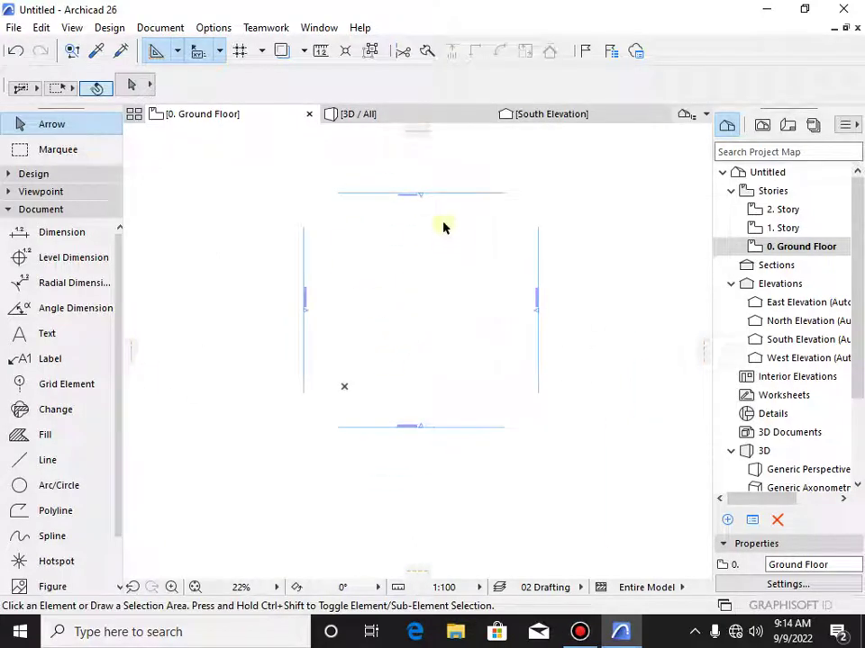
pyautogui.scroll(-1, 442, 228)
pyautogui.scroll(-1, 433, 246)
pyautogui.moveTo(432, 247); pyautogui.dragTo(420, 278, button='middle')
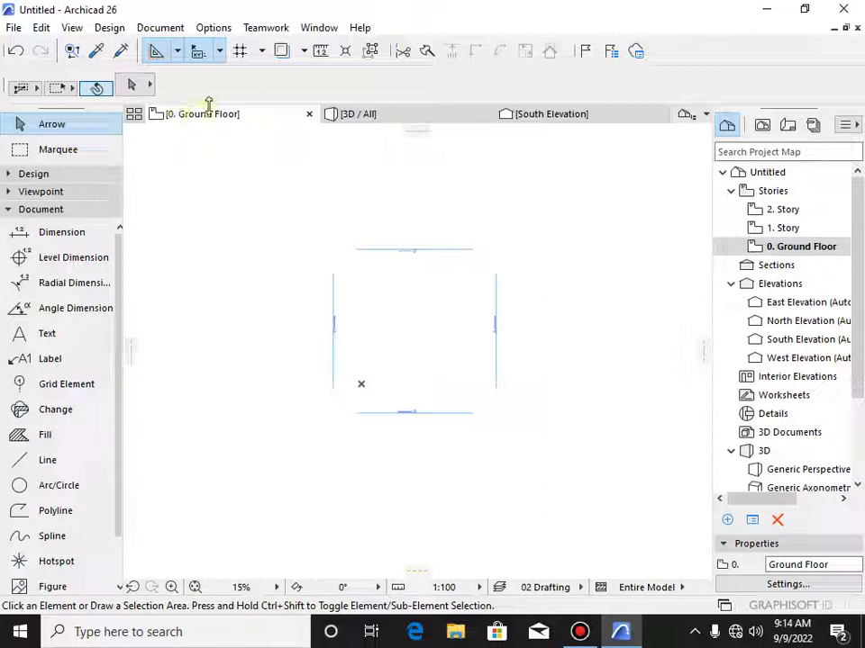
# - Open the East Elevation view from the Project Map and show the Layout Book
pyautogui.click(766, 248)
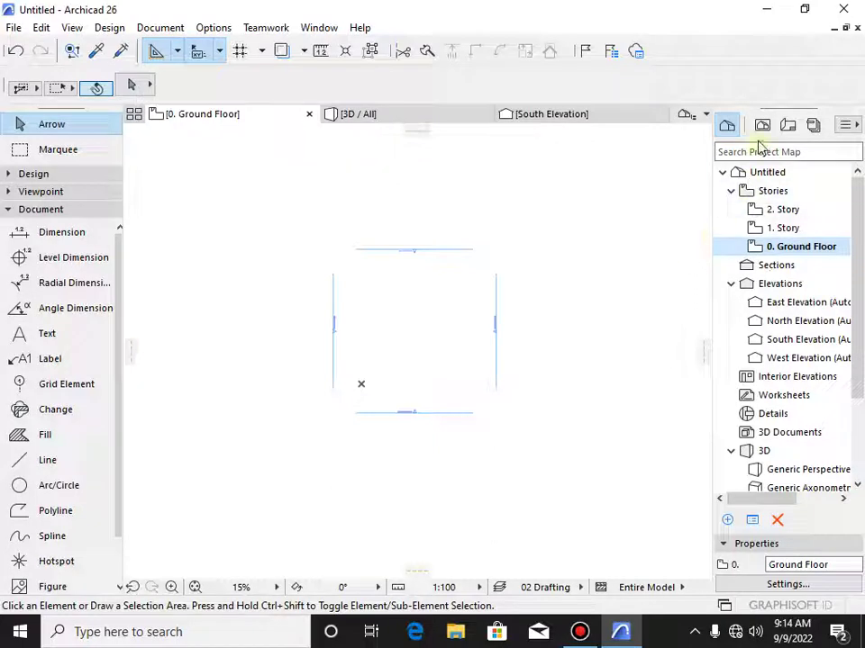
pyautogui.click(762, 306)
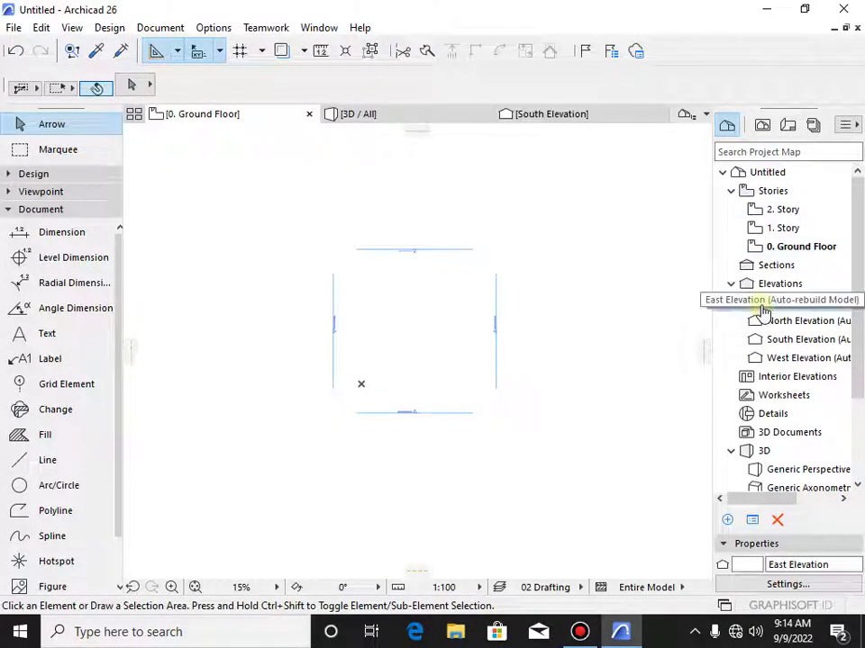
pyautogui.doubleClick(762, 307)
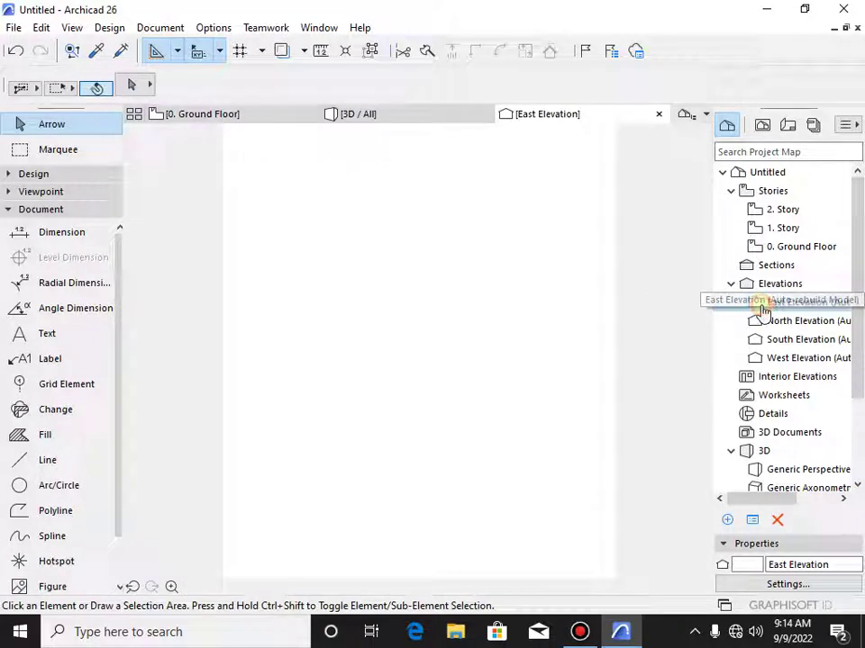
pyautogui.click(788, 128)
pyautogui.scroll(-2, 748, 432)
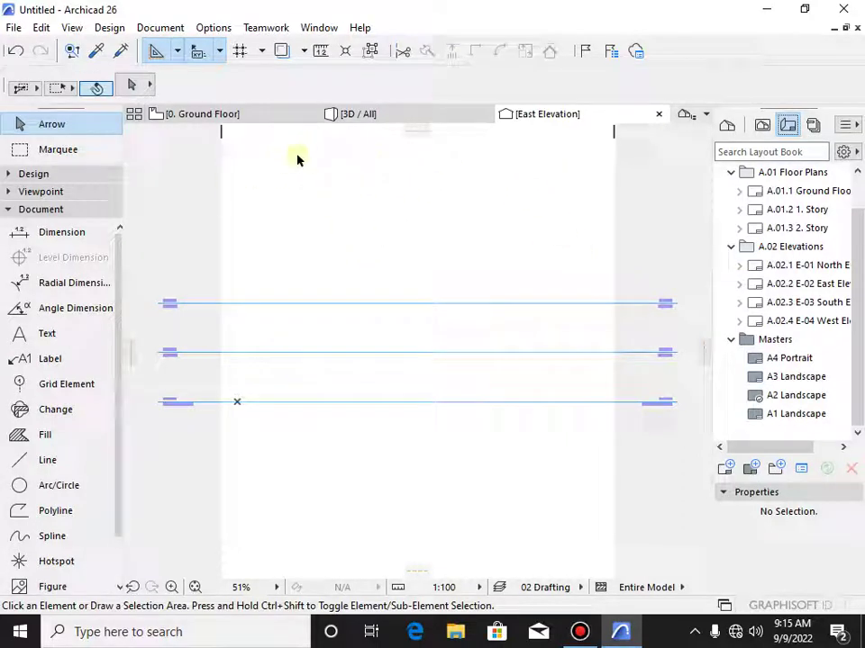
# - Check the 3D view, then return to the 0. Ground Floor plan and recentre it
pyautogui.click(365, 116)
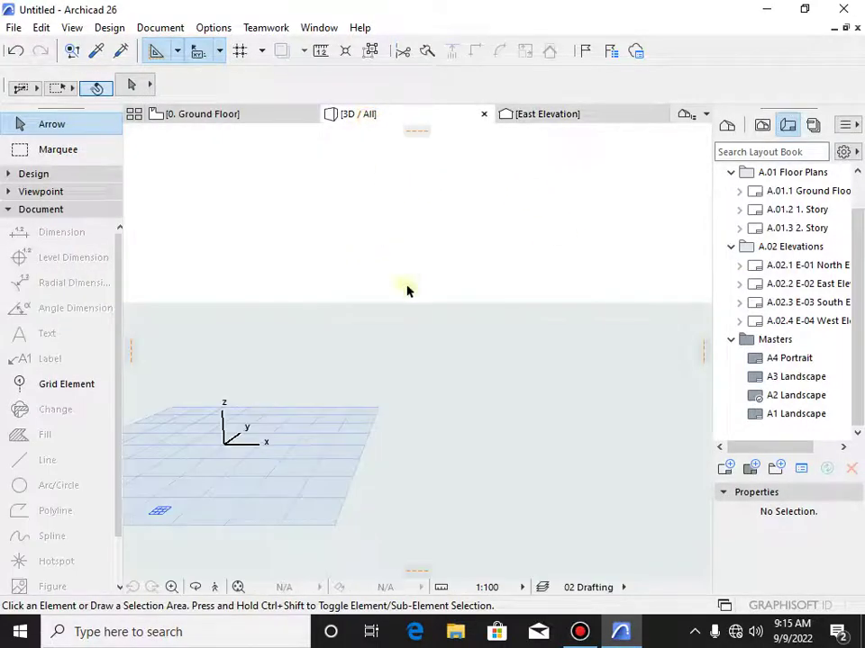
pyautogui.keyDown('shift'); pyautogui.moveTo(278, 410); pyautogui.dragTo(359, 248, button='middle'); pyautogui.keyUp('shift')
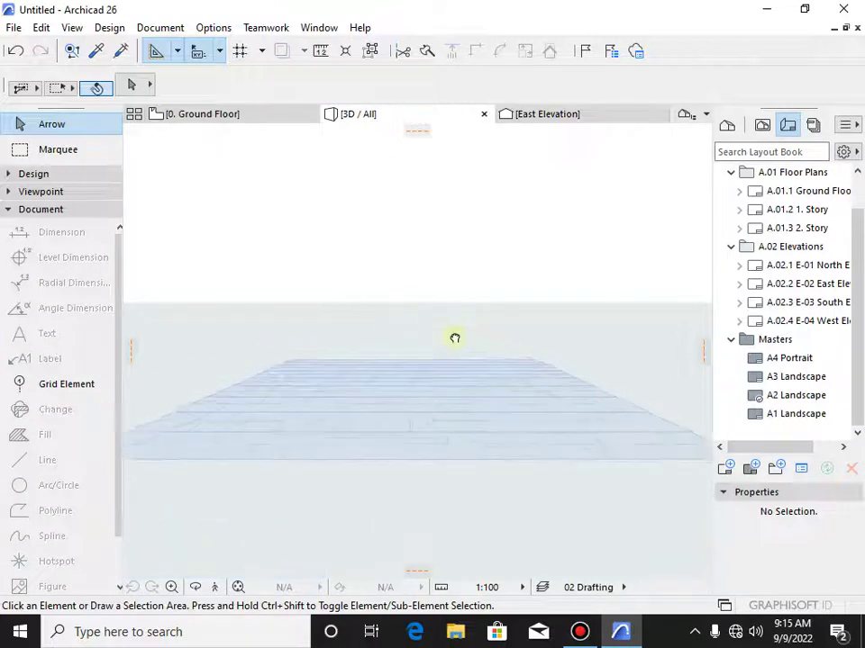
pyautogui.click(225, 115)
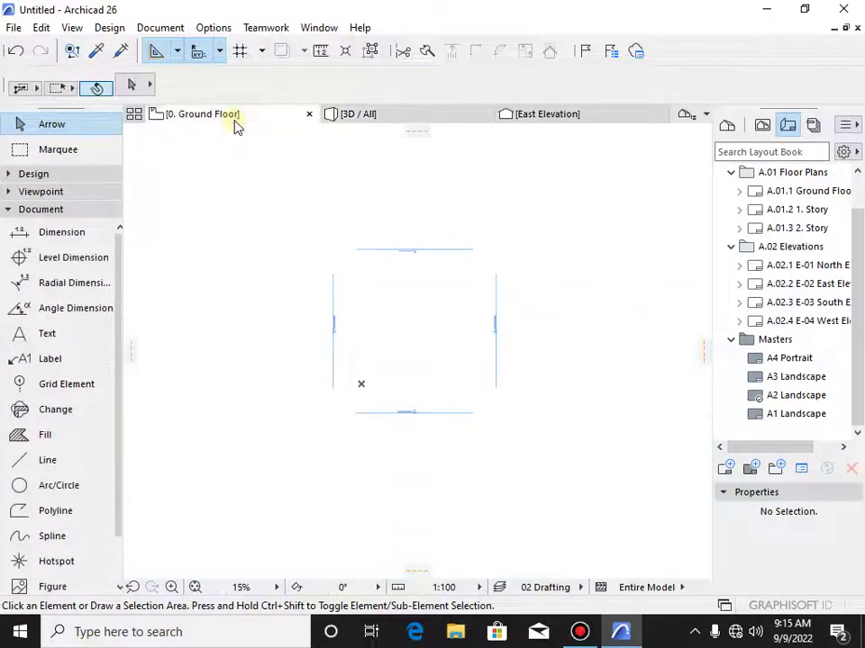
pyautogui.scroll(1, 402, 360)
pyautogui.scroll(-1, 441, 333)
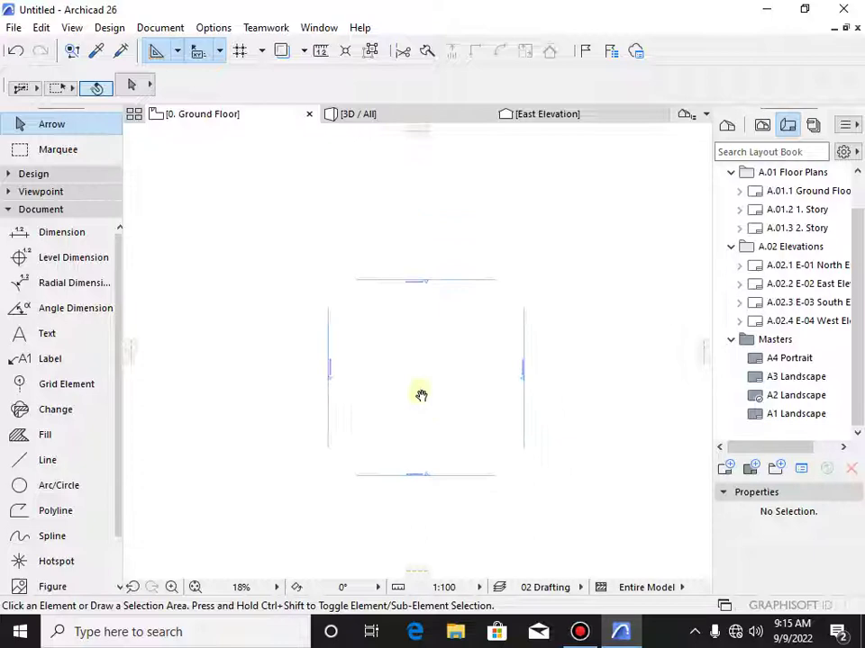
pyautogui.moveTo(421, 393); pyautogui.dragTo(382, 363, button='middle')
pyautogui.scroll(3, 376, 363)
pyautogui.scroll(-3, 379, 363)
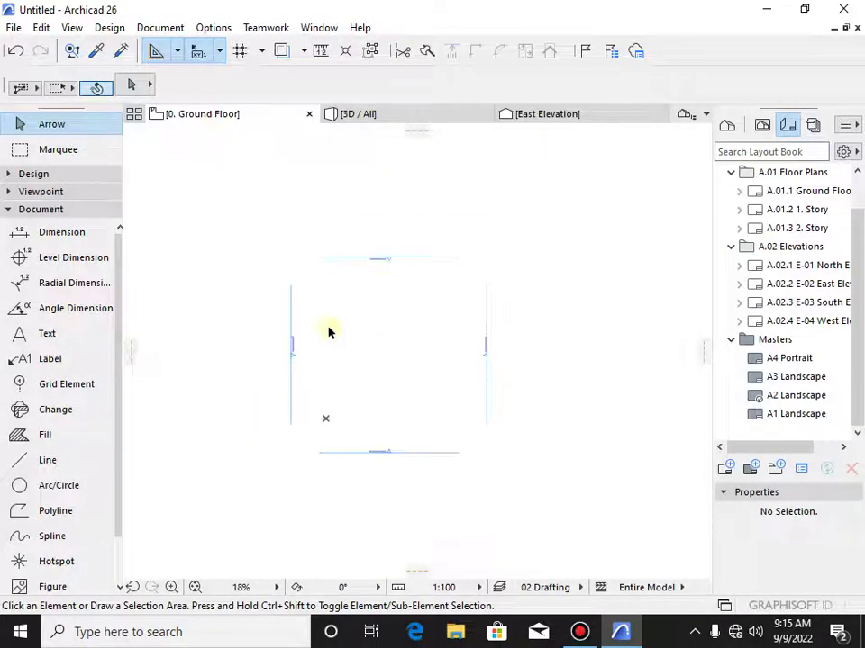
pyautogui.moveTo(328, 331); pyautogui.dragTo(356, 353, button='middle')
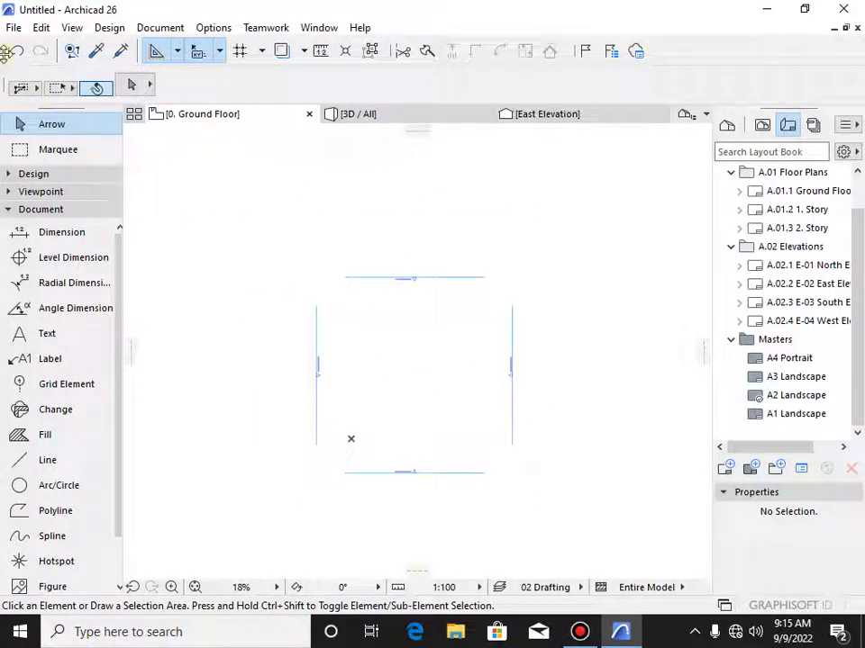
# - Open the Place External Drawing file dialog via File > External Content
pyautogui.click(13, 28)
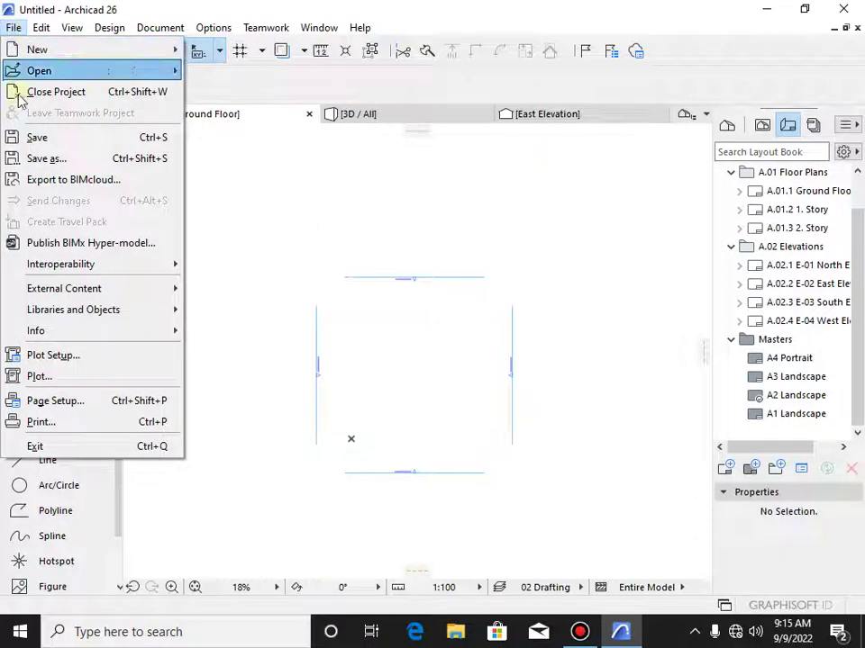
pyautogui.moveTo(64, 288)
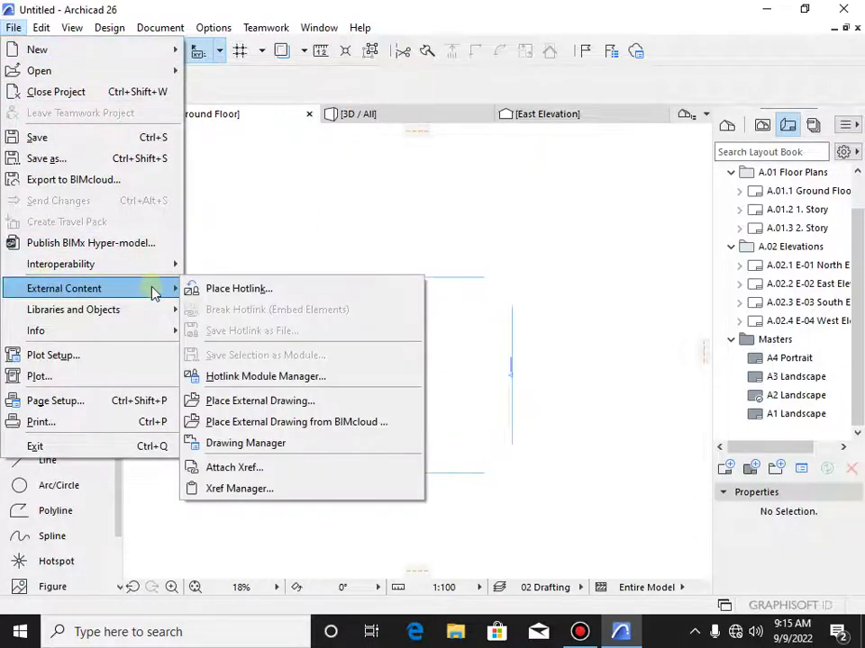
pyautogui.click(240, 403)
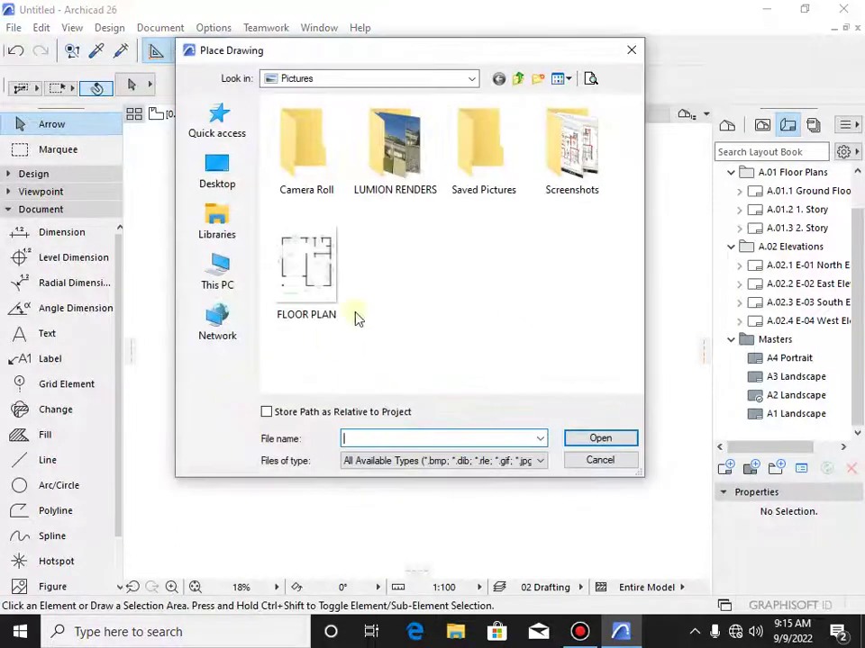
pyautogui.moveTo(321, 52); pyautogui.dragTo(362, 55)
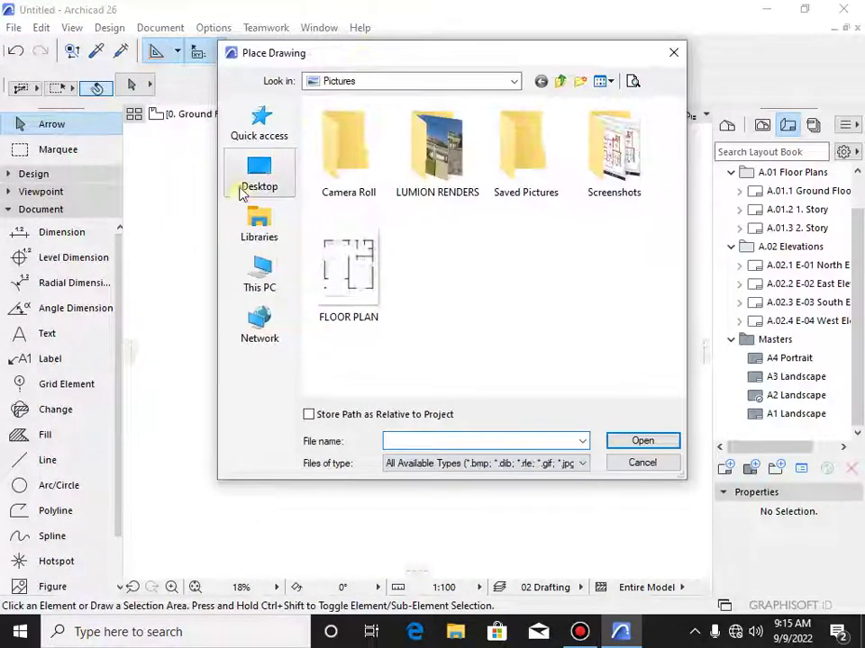
pyautogui.click(255, 281)
pyautogui.moveTo(402, 61)
pyautogui.mouseDown()
pyautogui.moveTo(363, 35)
pyautogui.moveTo(414, 85)
pyautogui.moveTo(398, 38)
pyautogui.mouseUp()
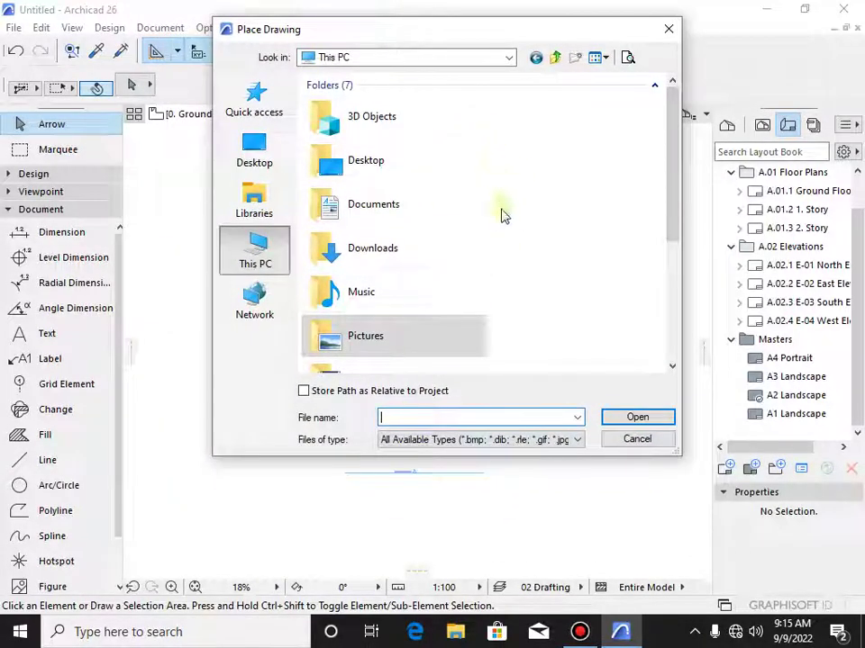
# - Browse to Libraries > Pictures and select the FLOOR PLAN image, keeping all file types
pyautogui.click(382, 242)
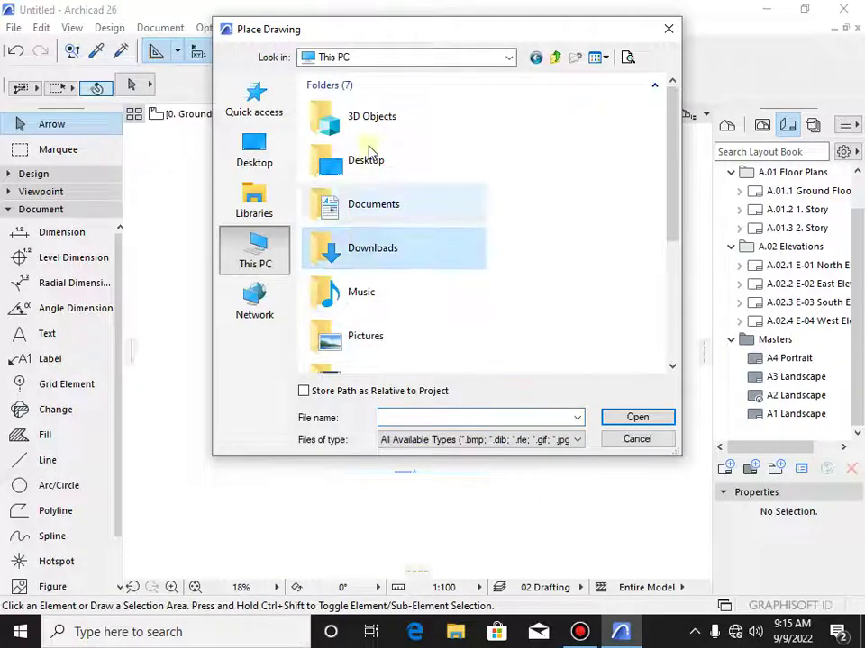
pyautogui.scroll(-2, 394, 328)
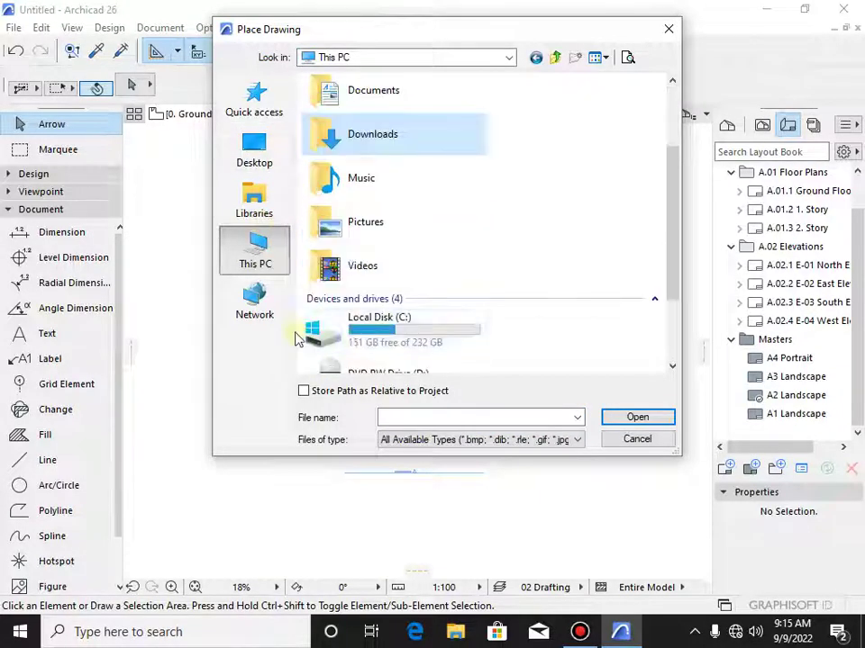
pyautogui.doubleClick(355, 103)
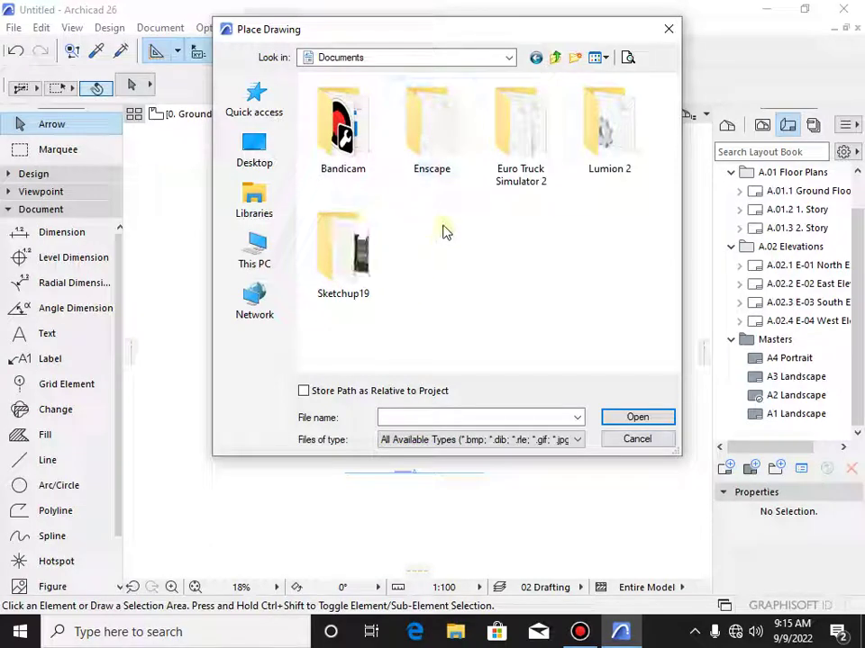
pyautogui.click(265, 205)
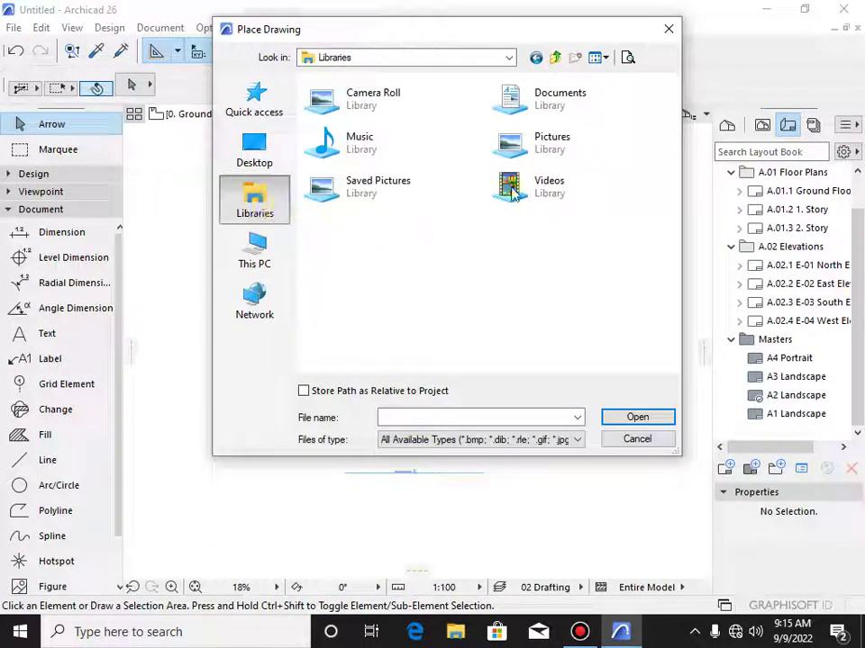
pyautogui.doubleClick(560, 157)
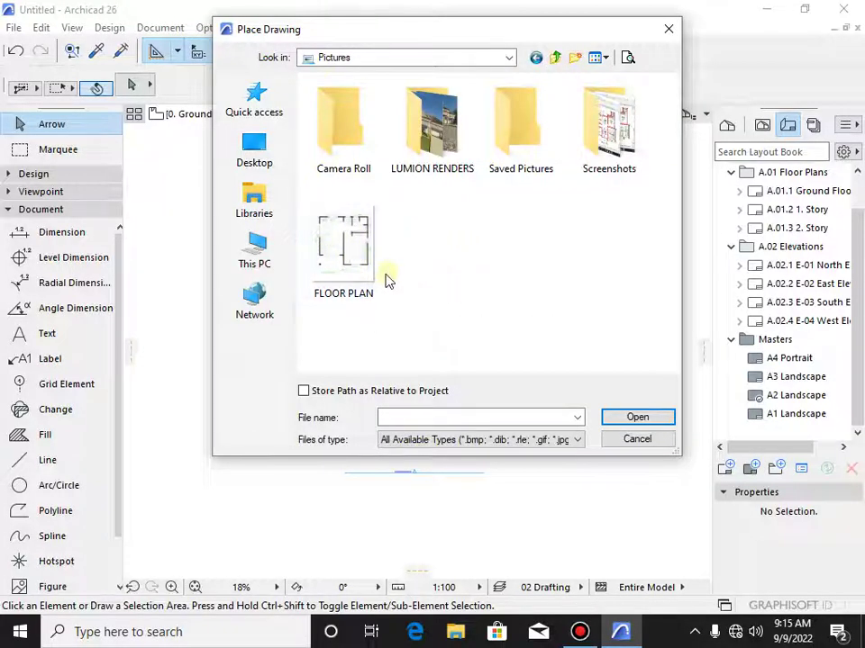
pyautogui.click(335, 264)
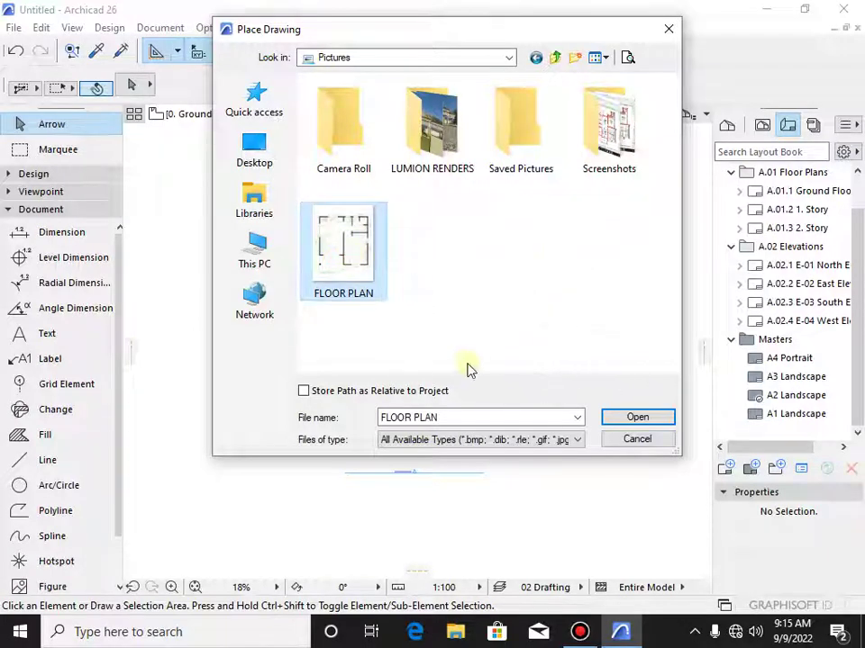
pyautogui.click(579, 440)
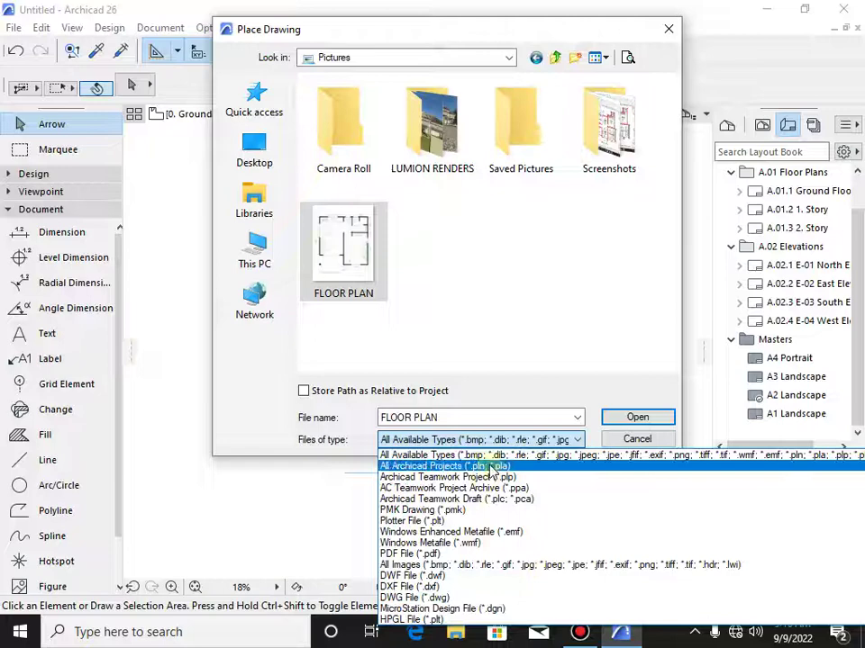
pyautogui.click(423, 453)
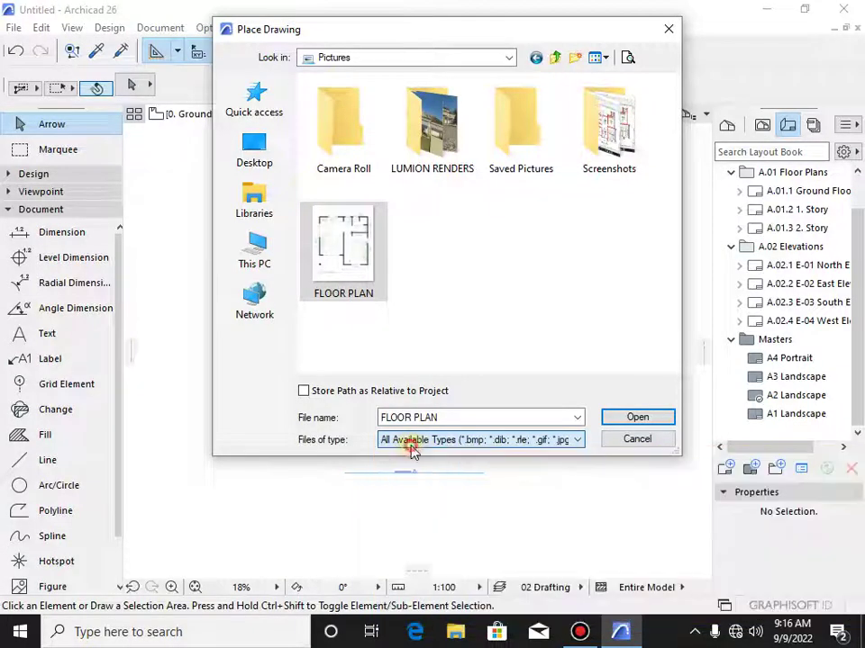
# - Place the FLOOR PLAN image by clicking its anchor point on the Ground Floor plan
pyautogui.click(638, 420)
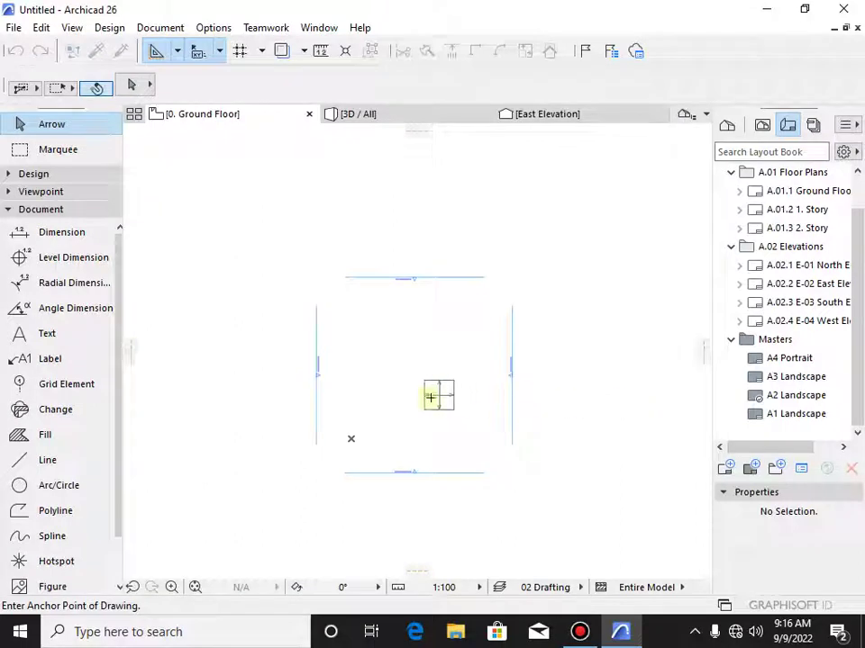
pyautogui.scroll(1, 430, 397)
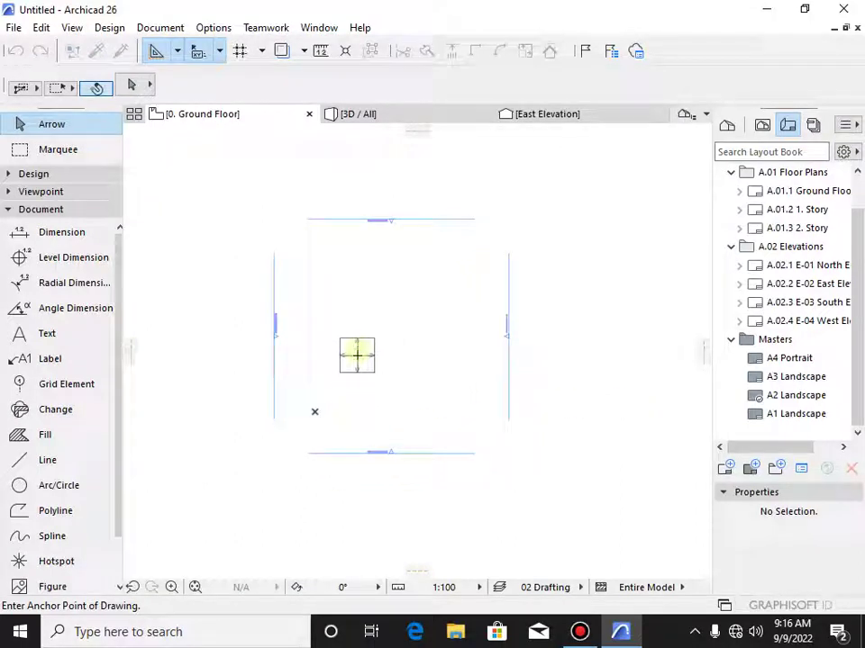
pyautogui.click(357, 354)
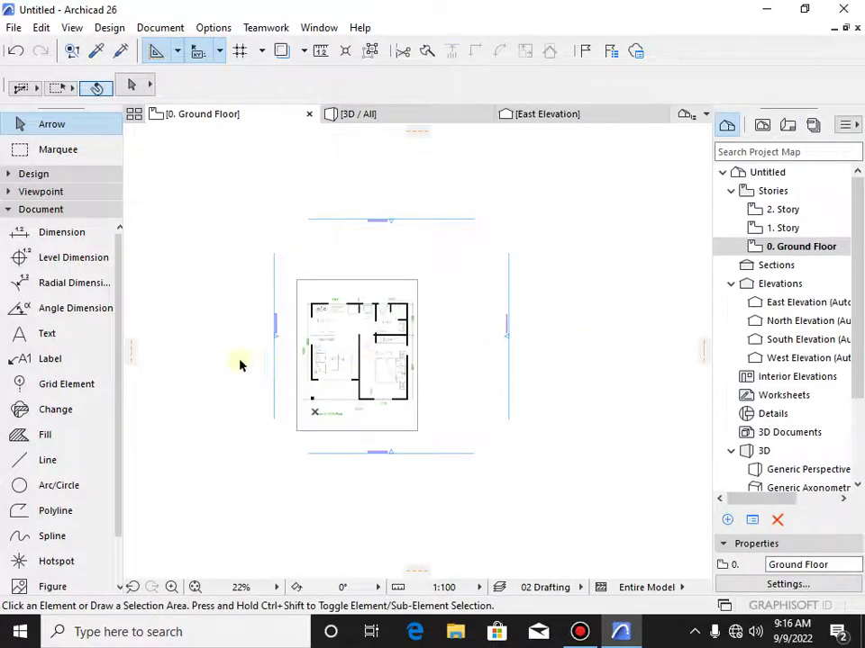
pyautogui.scroll(3, 293, 405)
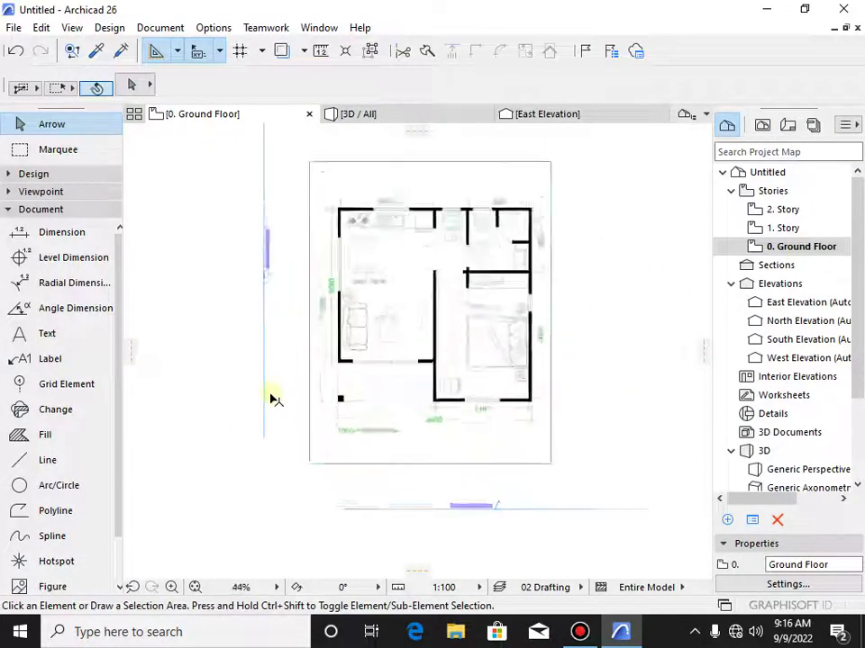
pyautogui.scroll(1, 272, 399)
pyautogui.scroll(-1, 375, 393)
pyautogui.scroll(-2, 483, 336)
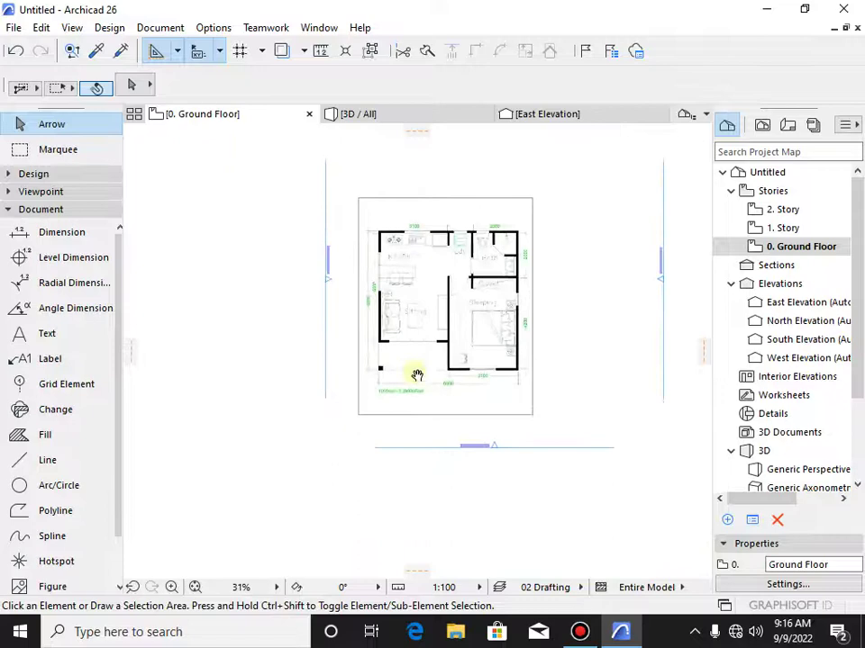
# - Pan and zoom to bring the plan's 6500 overall dimension into view
pyautogui.moveTo(415, 376); pyautogui.dragTo(281, 400, button='middle')
pyautogui.scroll(4, 280, 400)
pyautogui.moveTo(362, 373); pyautogui.dragTo(323, 296, button='middle')
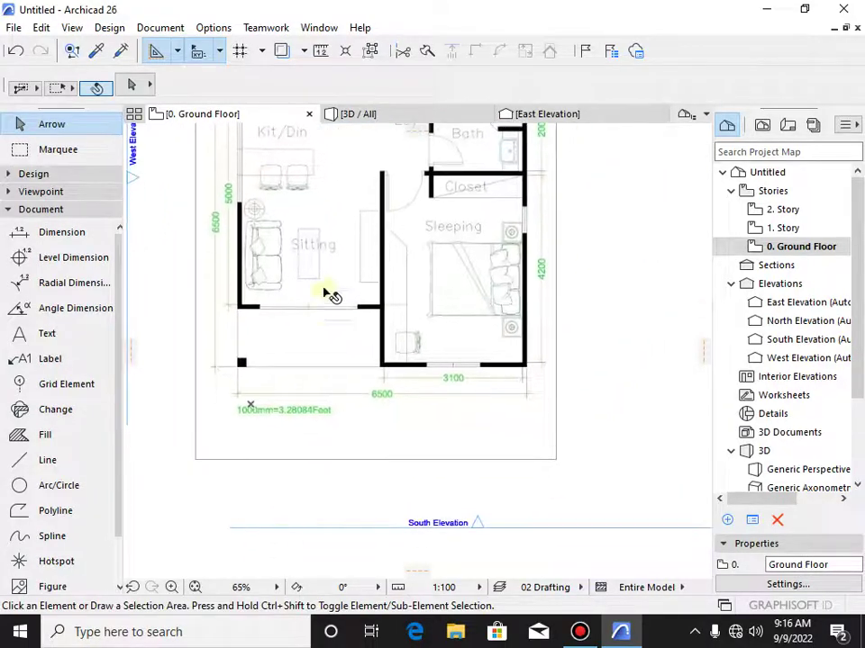
pyautogui.scroll(1, 376, 406)
pyautogui.scroll(5, 415, 392)
pyautogui.scroll(-2, 477, 387)
pyautogui.scroll(-2, 477, 386)
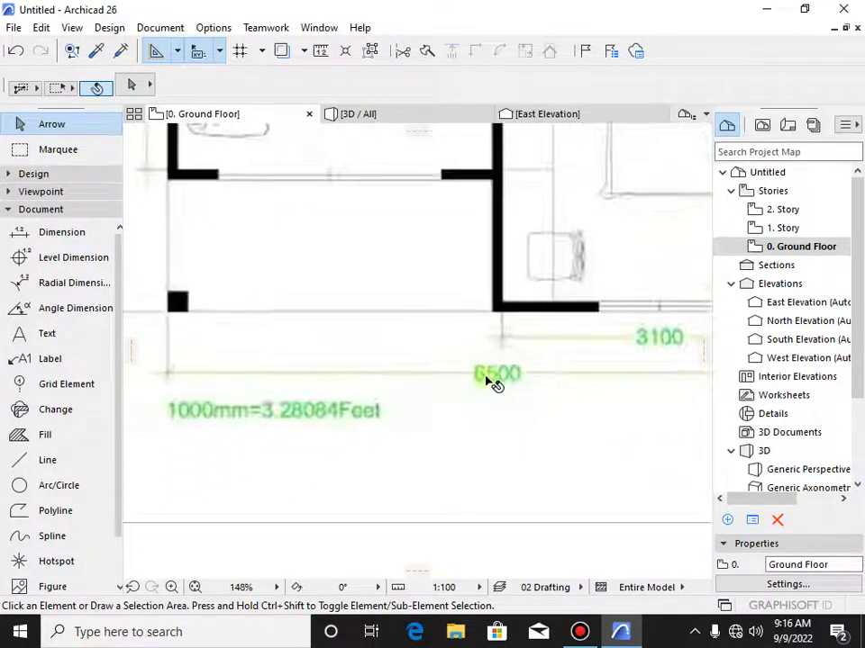
pyautogui.scroll(-2, 509, 368)
pyautogui.scroll(-1, 490, 396)
pyautogui.moveTo(471, 401); pyautogui.dragTo(386, 455, button='middle')
# - Shift the placed drawing slightly up and right, then deselect it
pyautogui.click(378, 408)
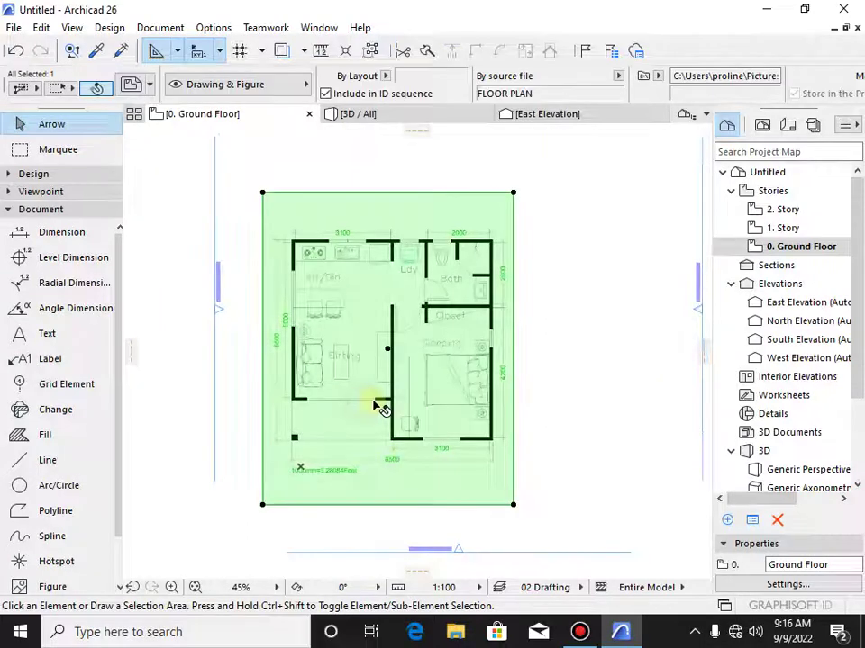
pyautogui.moveTo(380, 406); pyautogui.dragTo(436, 381)
pyautogui.click(617, 302)
pyautogui.scroll(-1, 463, 357)
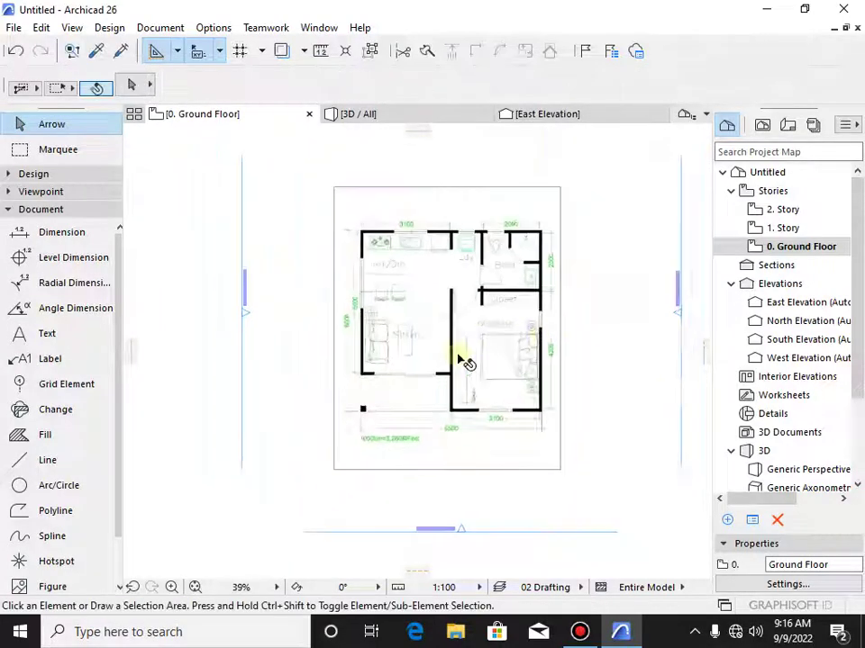
pyautogui.scroll(-2, 419, 347)
pyautogui.scroll(1, 405, 376)
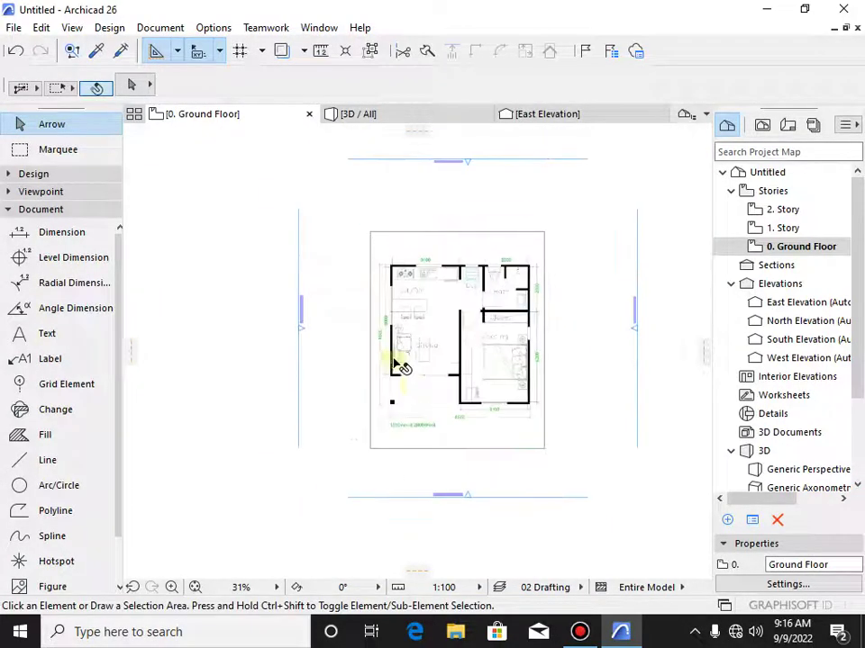
pyautogui.scroll(1, 465, 235)
pyautogui.scroll(-1, 467, 264)
pyautogui.scroll(1, 461, 288)
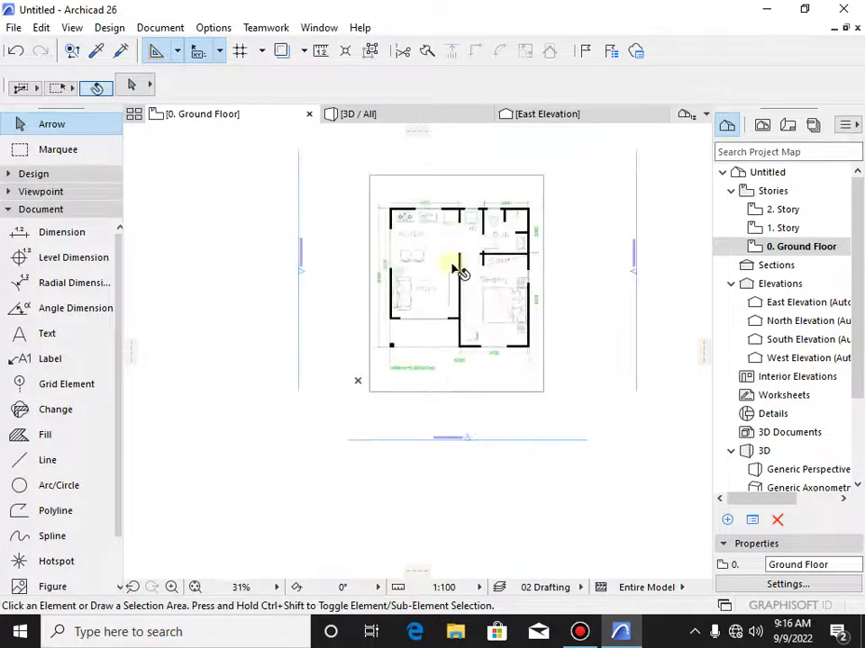
pyautogui.scroll(1, 441, 306)
pyautogui.scroll(1, 428, 329)
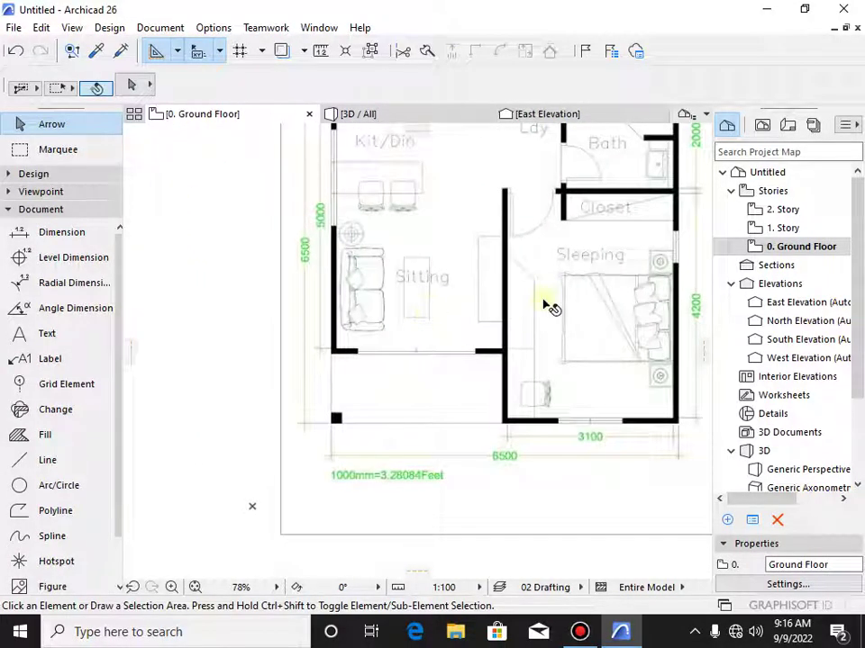
pyautogui.moveTo(549, 307); pyautogui.dragTo(504, 326, button='middle')
pyautogui.press('m')
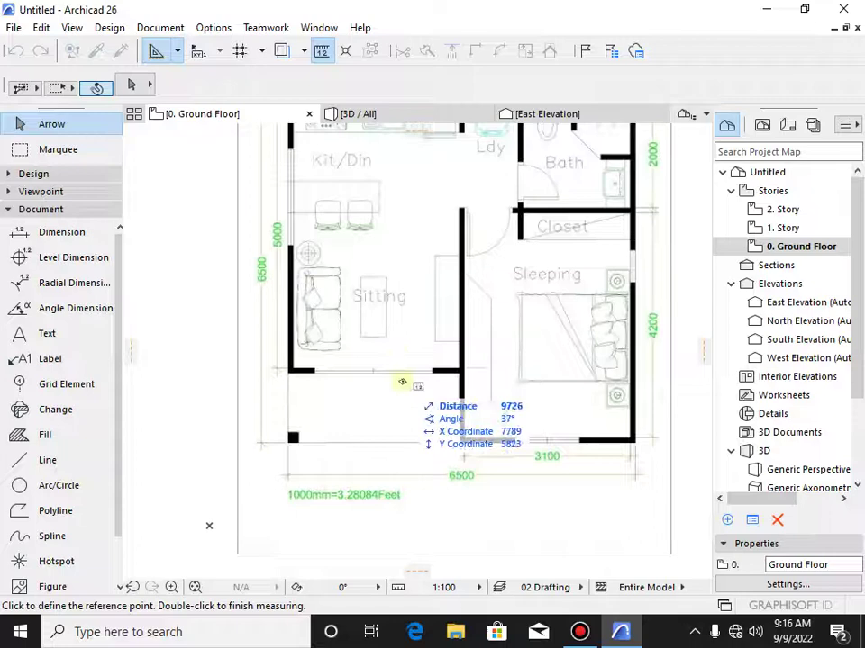
pyautogui.press('Escape')
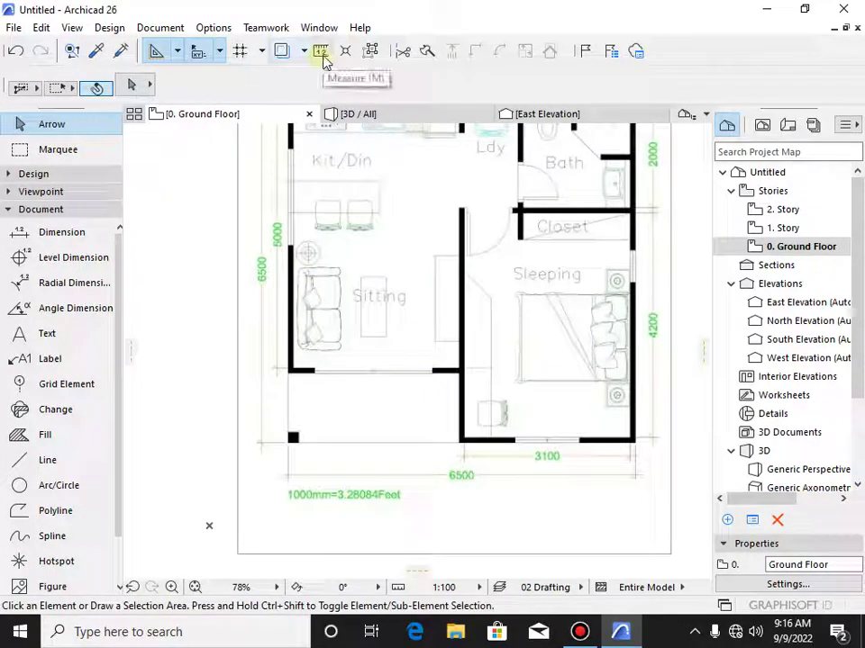
pyautogui.click(322, 52)
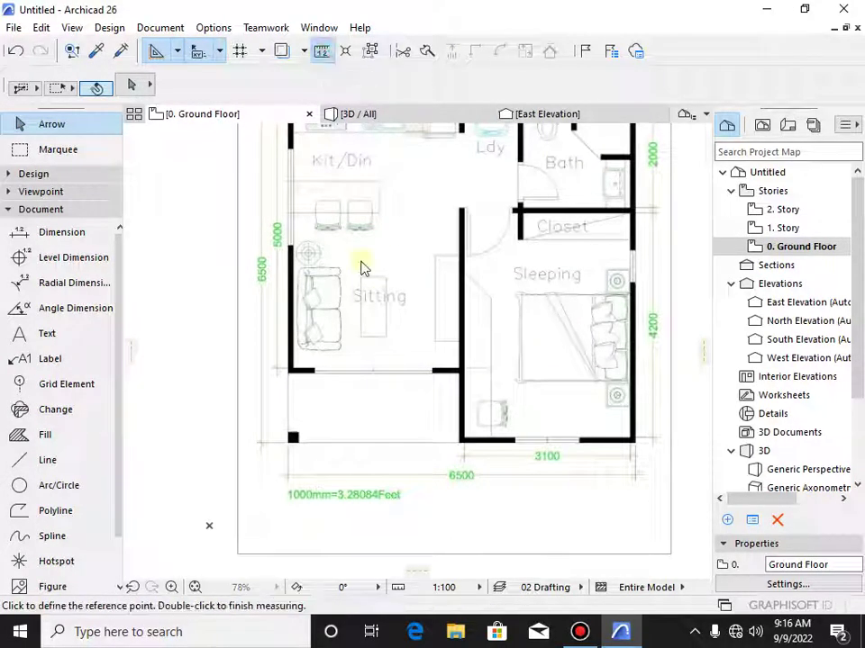
pyautogui.scroll(2, 309, 359)
pyautogui.scroll(3, 267, 359)
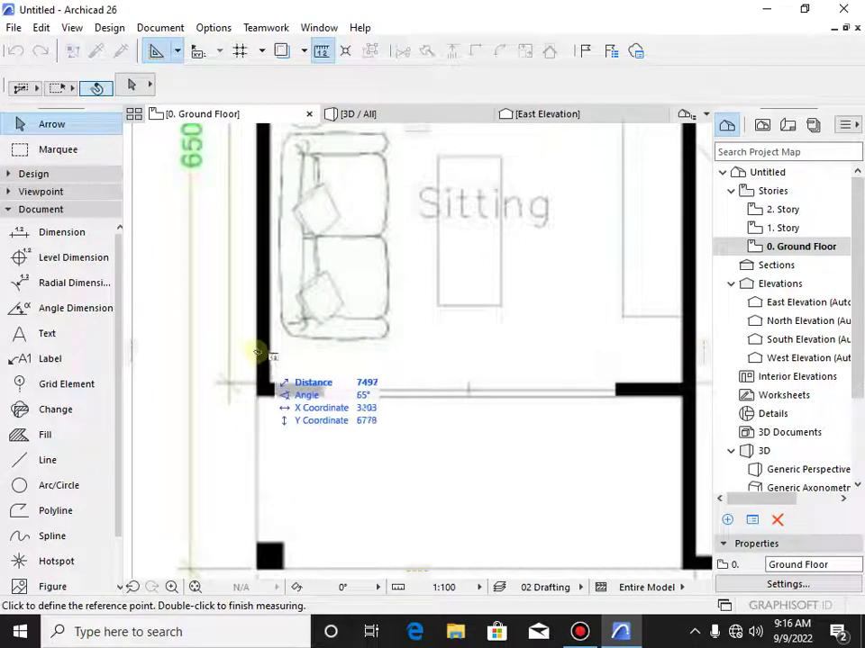
pyautogui.scroll(-5, 432, 336)
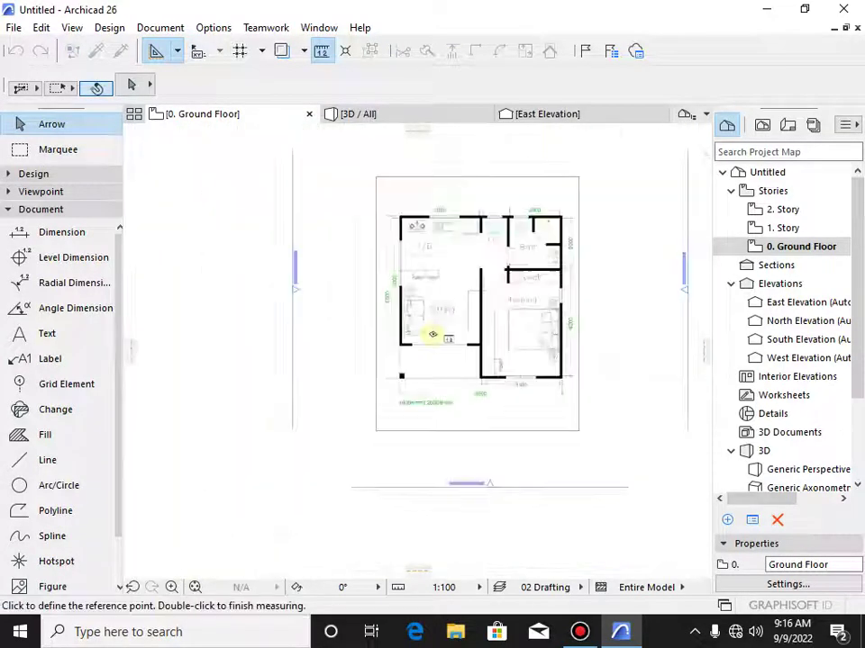
pyautogui.scroll(-2, 363, 332)
pyautogui.scroll(1, 386, 333)
pyautogui.scroll(3, 386, 333)
pyautogui.moveTo(386, 332); pyautogui.dragTo(304, 353, button='middle')
pyautogui.scroll(2, 303, 352)
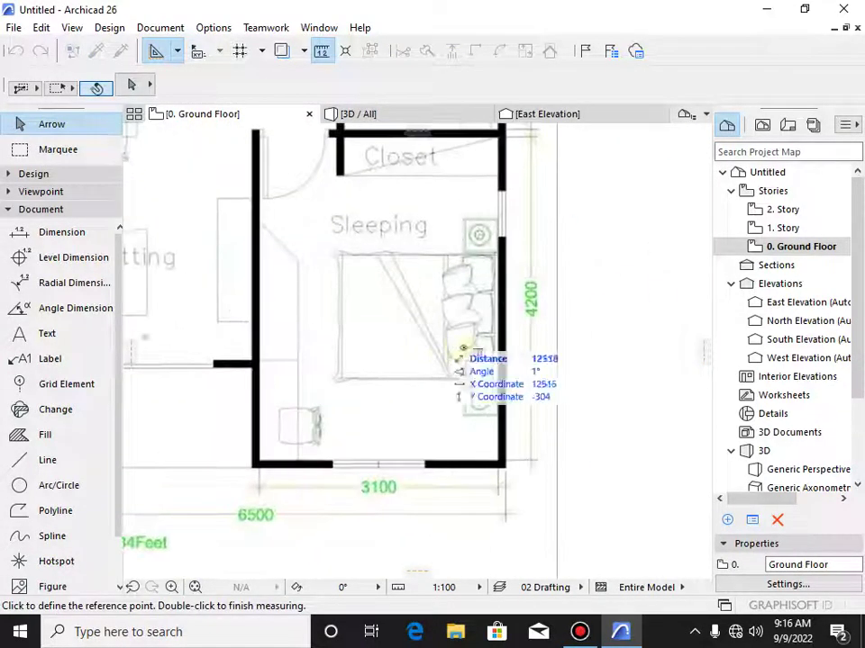
pyautogui.scroll(2, 509, 340)
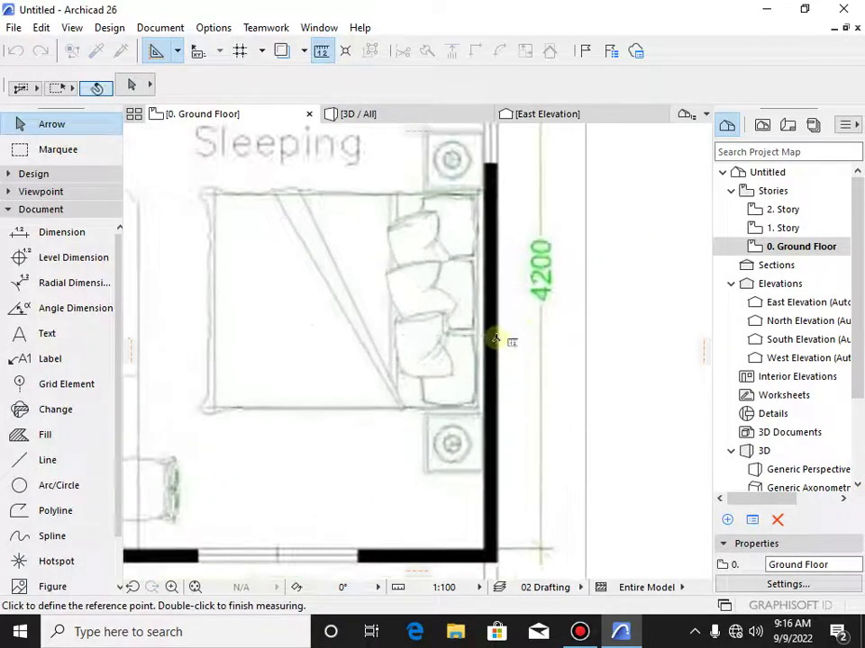
pyautogui.scroll(2, 497, 339)
pyautogui.scroll(2, 498, 338)
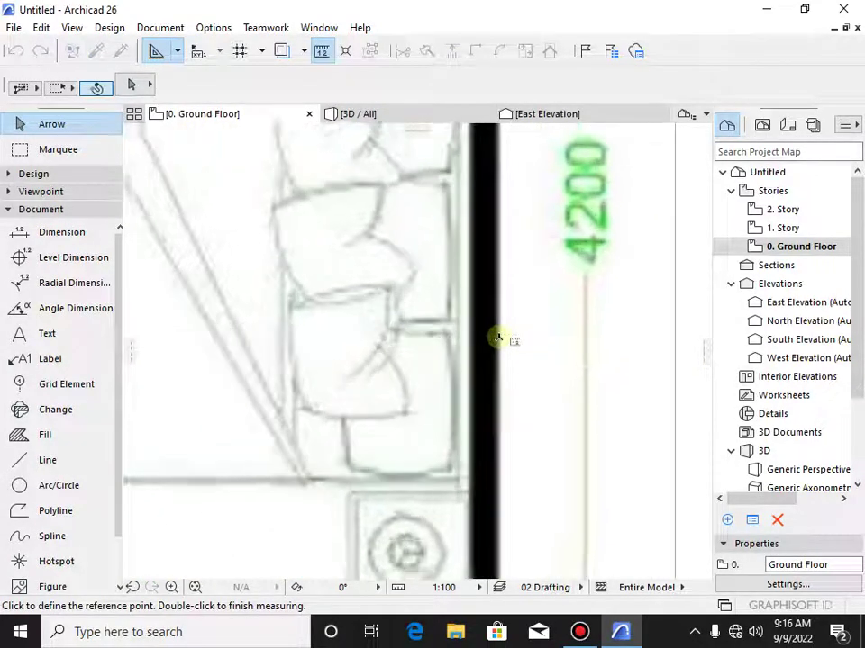
pyautogui.press('Escape')
pyautogui.scroll(-2, 412, 420)
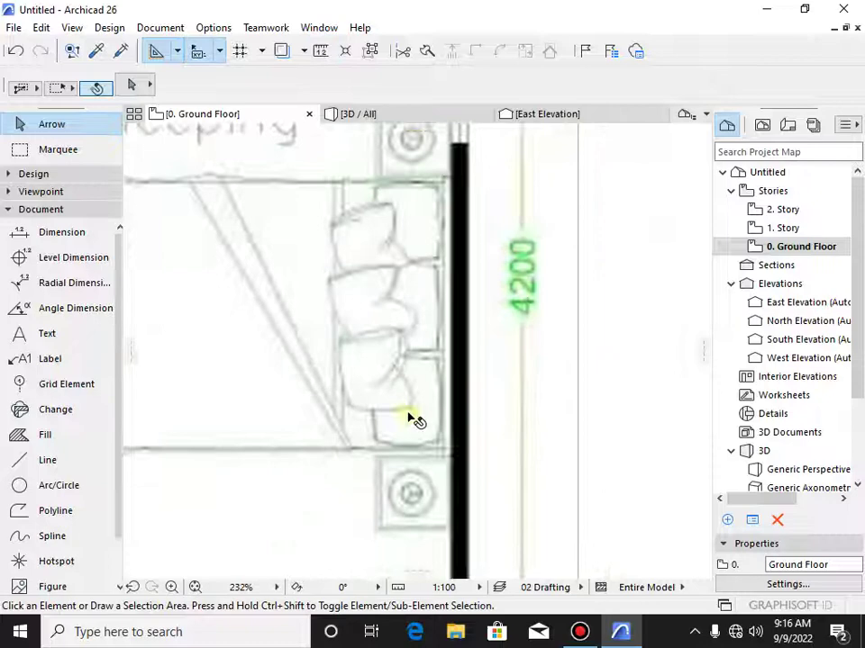
pyautogui.scroll(-3, 389, 457)
pyautogui.scroll(-1, 509, 281)
pyautogui.moveTo(509, 281); pyautogui.dragTo(542, 258, button='middle')
pyautogui.scroll(1, 373, 366)
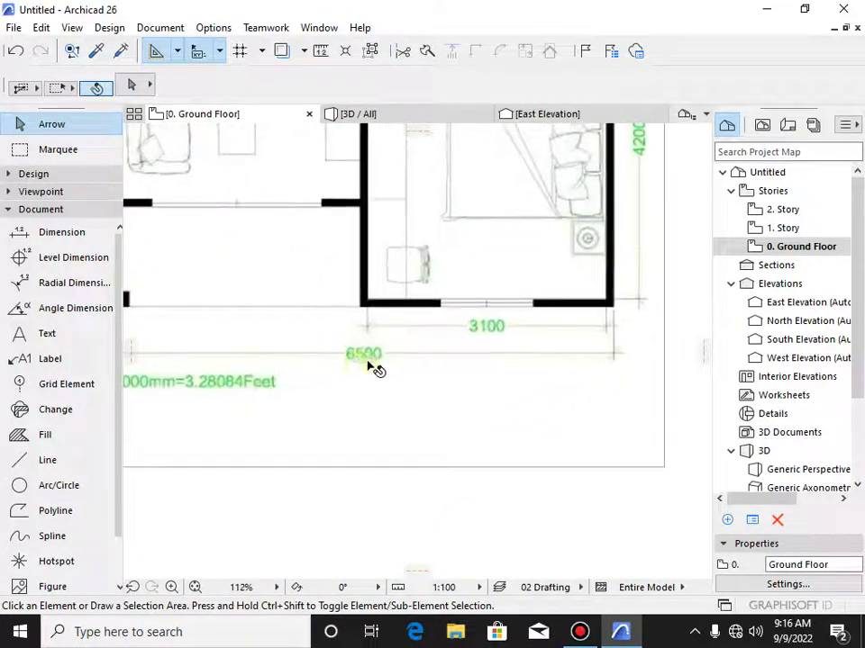
pyautogui.scroll(-1, 362, 367)
pyautogui.scroll(-3, 385, 331)
pyautogui.scroll(3, 389, 326)
pyautogui.scroll(4, 459, 332)
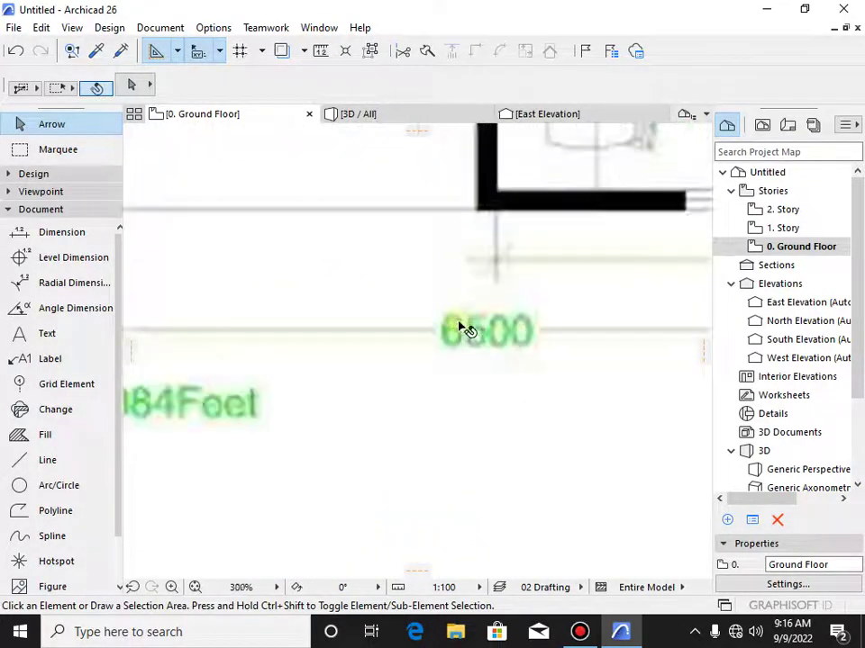
pyautogui.scroll(-3, 495, 352)
pyautogui.scroll(-1, 489, 350)
pyautogui.scroll(-2, 451, 373)
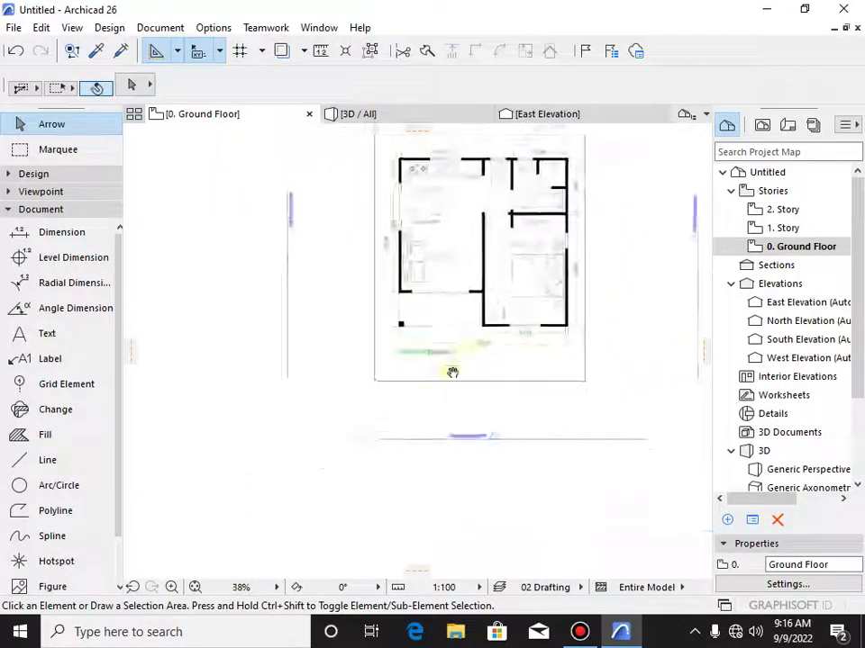
pyautogui.scroll(-1, 438, 405)
pyautogui.scroll(-1, 439, 352)
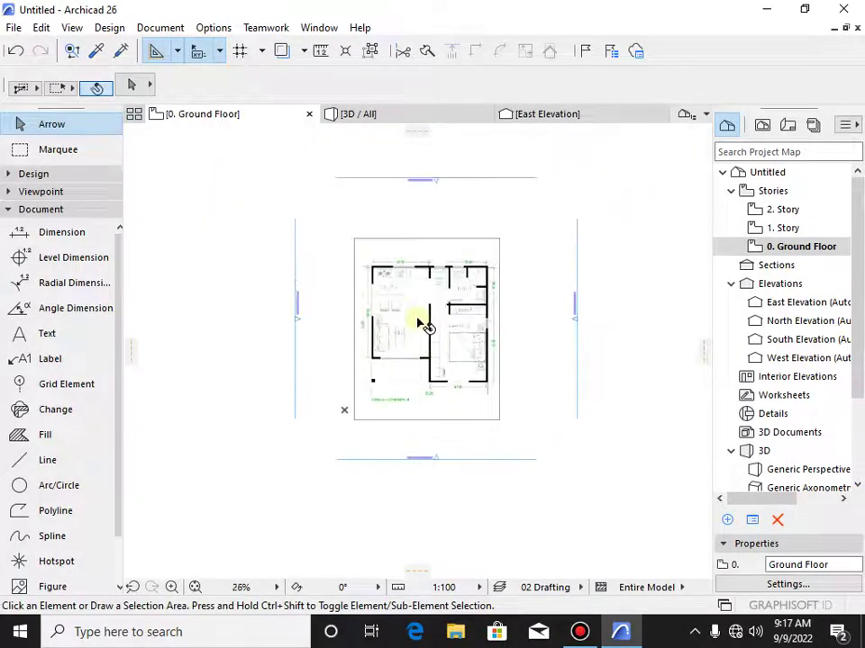
pyautogui.scroll(3, 423, 326)
pyautogui.moveTo(421, 372)
pyautogui.mouseDown(button='middle')
pyautogui.moveTo(416, 303)
pyautogui.moveTo(437, 346)
pyautogui.mouseUp(button='middle')
pyautogui.scroll(-1, 442, 288)
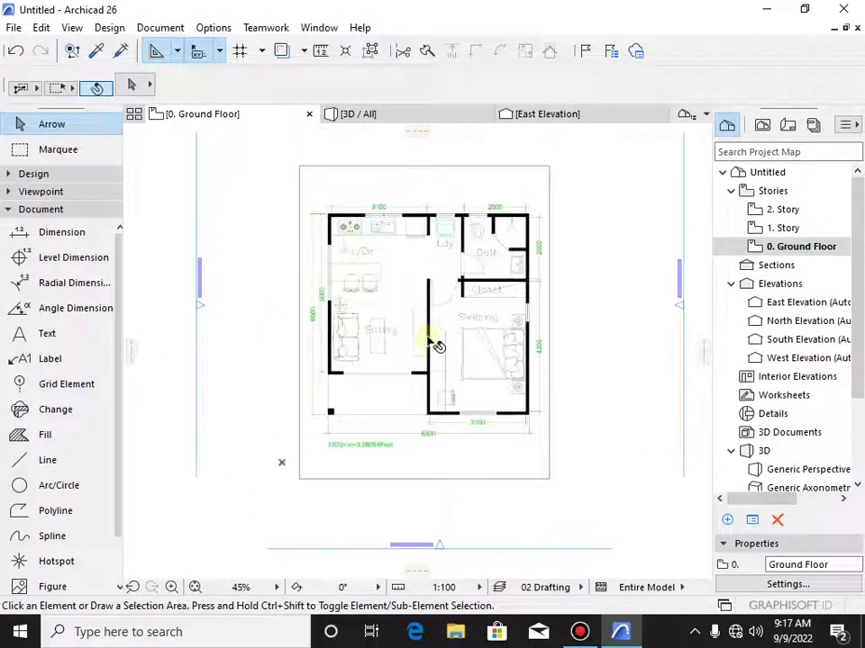
pyautogui.scroll(1, 437, 347)
pyautogui.scroll(-2, 444, 335)
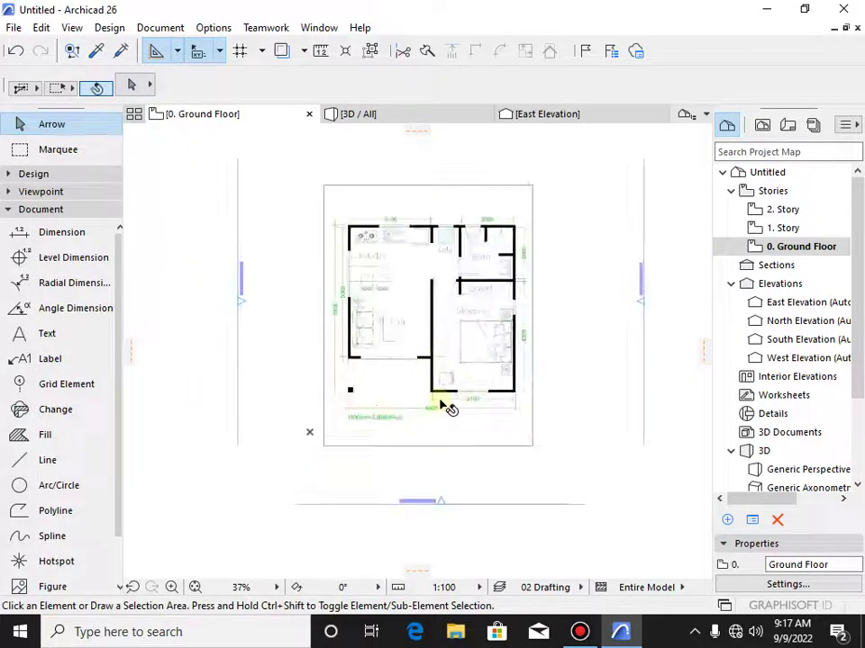
# - Select the floor plan drawing and try Ctrl+K resize, then close the settings and deselect
pyautogui.click(404, 331)
pyautogui.scroll(-2, 438, 307)
pyautogui.moveTo(410, 368); pyautogui.dragTo(409, 385, button='middle')
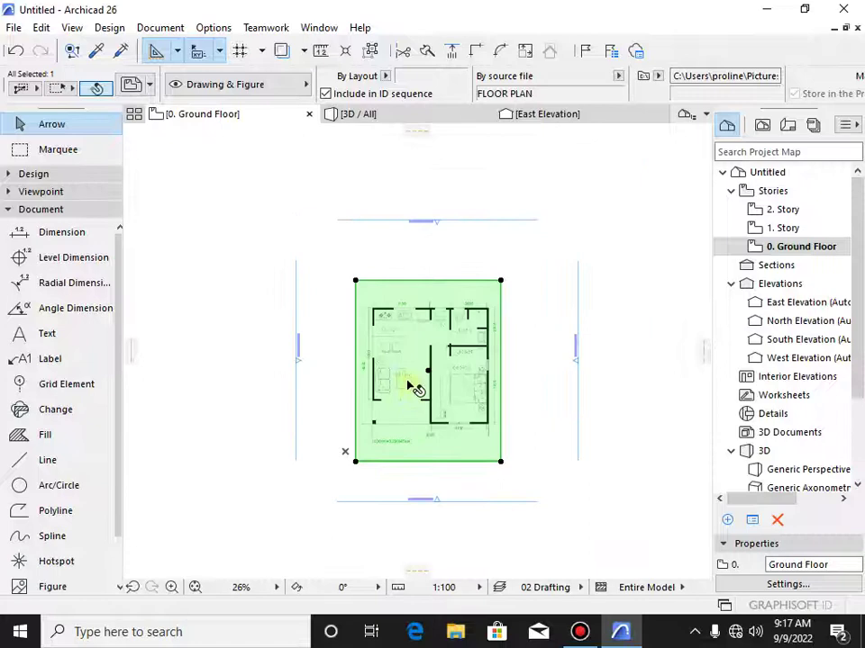
pyautogui.scroll(3, 496, 353)
pyautogui.scroll(1, 575, 358)
pyautogui.scroll(-2, 575, 358)
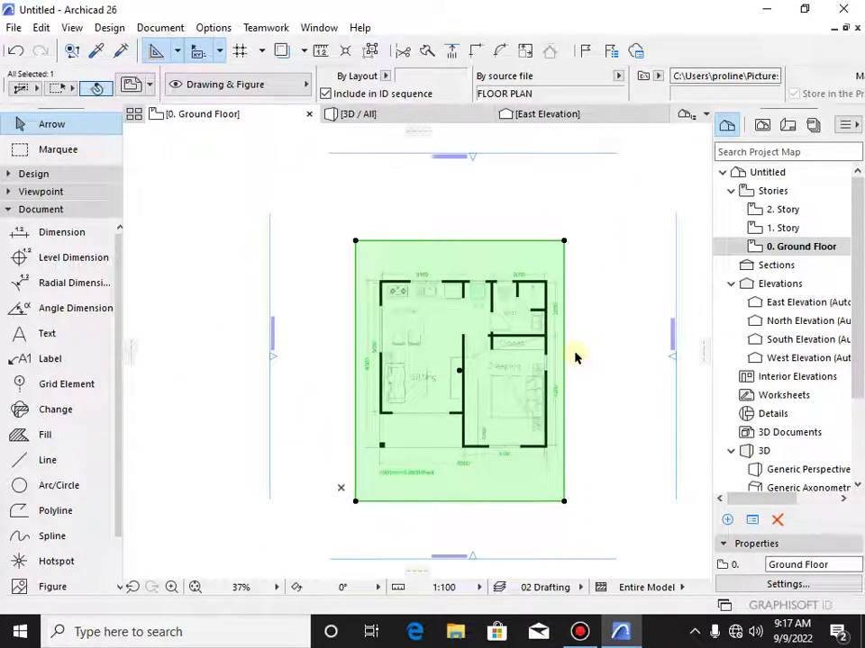
pyautogui.hotkey('ctrl', 'k')
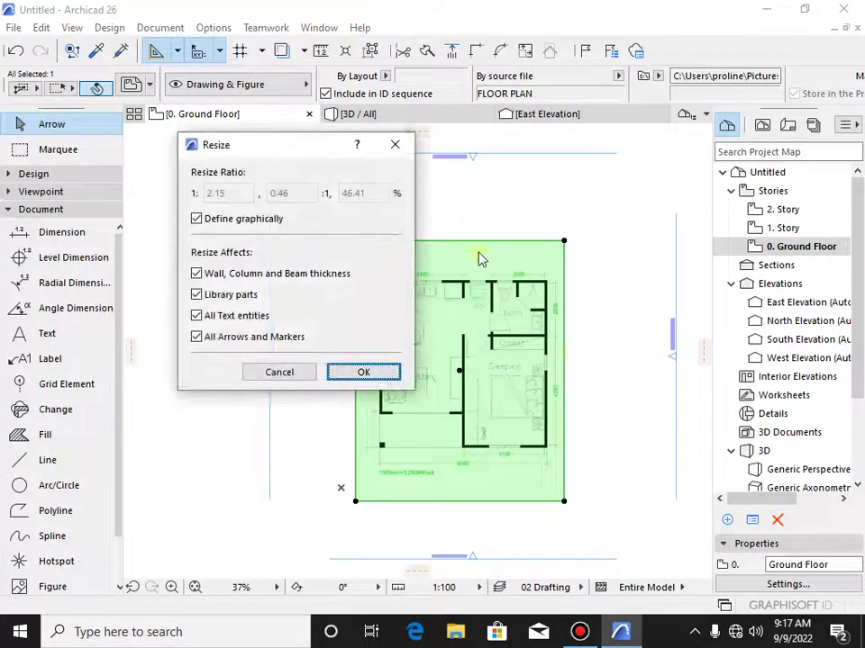
pyautogui.click(395, 145)
pyautogui.scroll(-2, 444, 376)
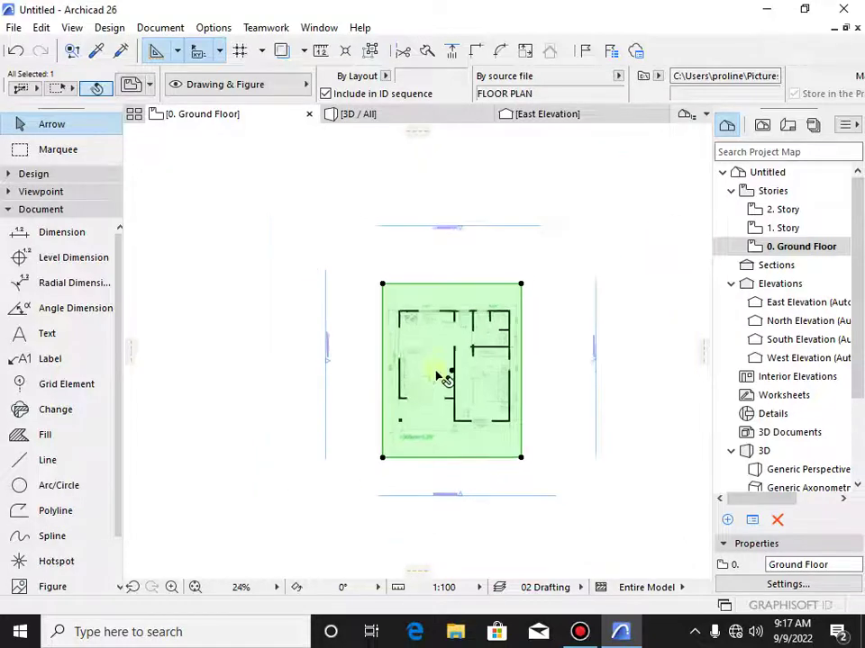
pyautogui.scroll(-1, 437, 306)
pyautogui.scroll(3, 432, 303)
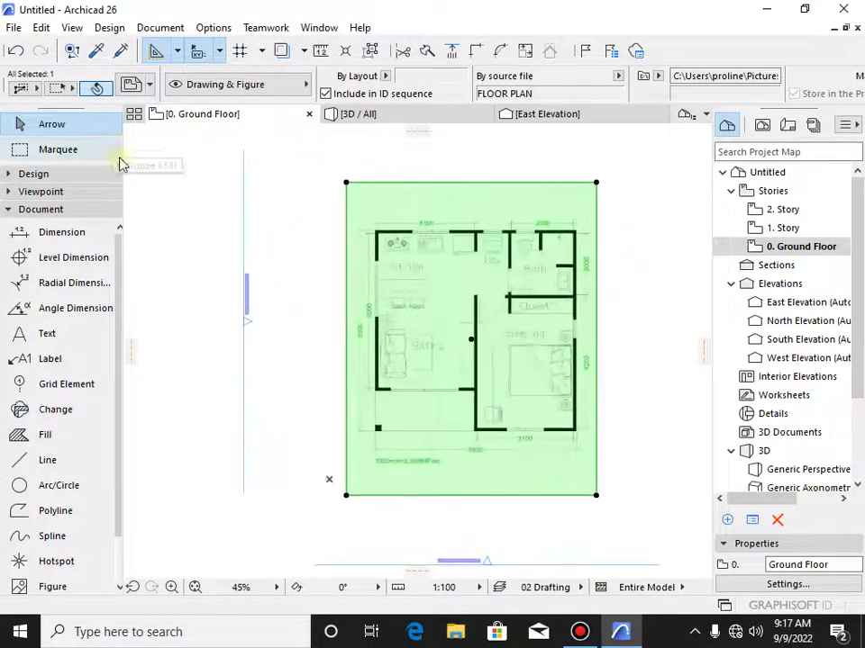
pyautogui.press('Escape')
# - Reselect the drawing and open Edit > Reshape > Resize with Define graphically checked
pyautogui.click(367, 329)
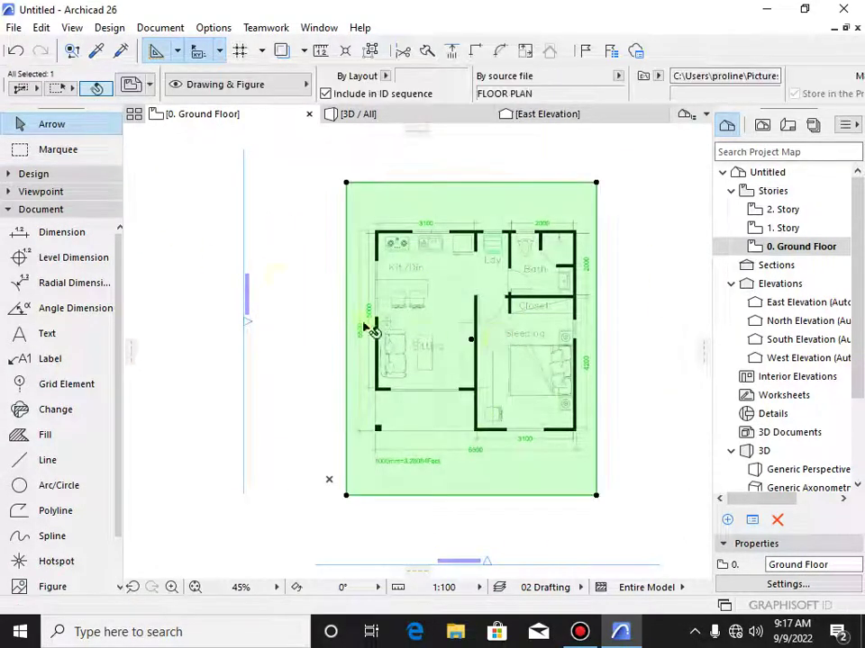
pyautogui.click(40, 28)
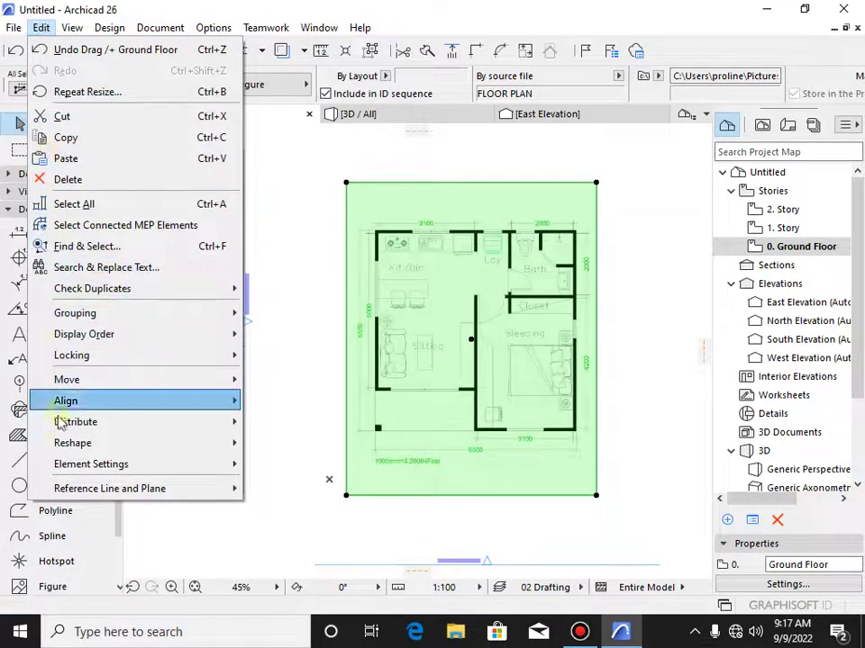
pyautogui.moveTo(72, 443)
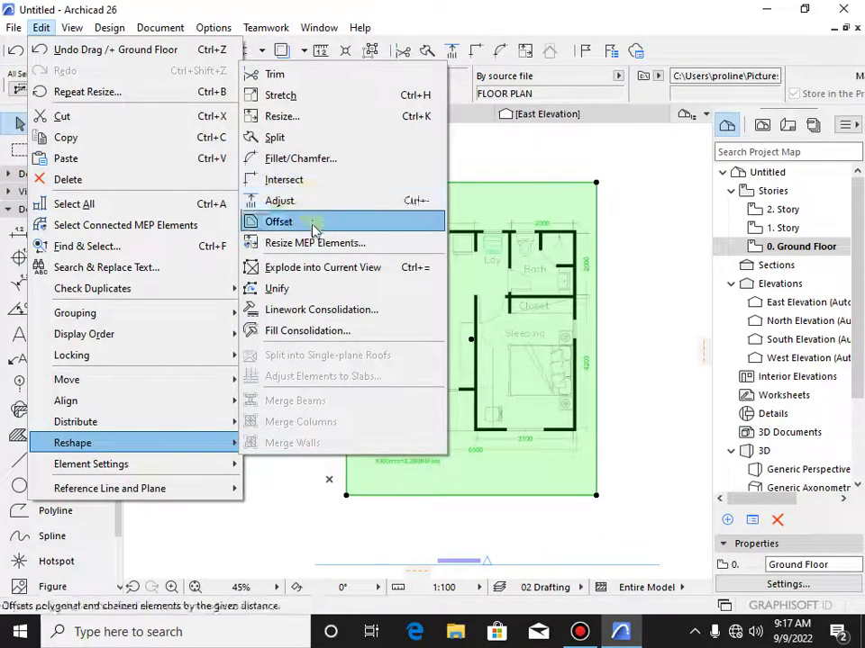
pyautogui.click(315, 118)
pyautogui.moveTo(283, 152); pyautogui.dragTo(385, 146)
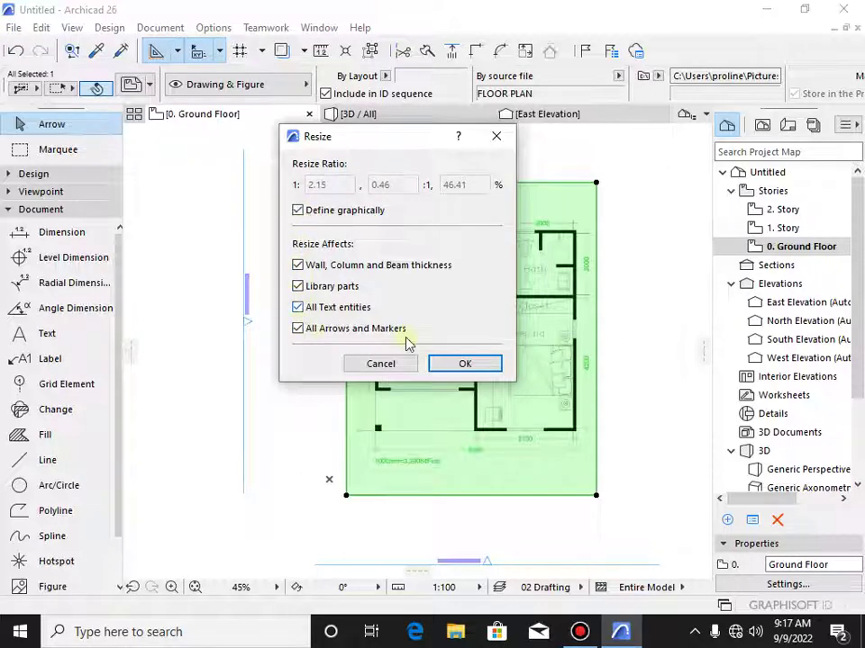
# - Set the resize centrepoint at the plan's lower-left wall corner
pyautogui.click(486, 365)
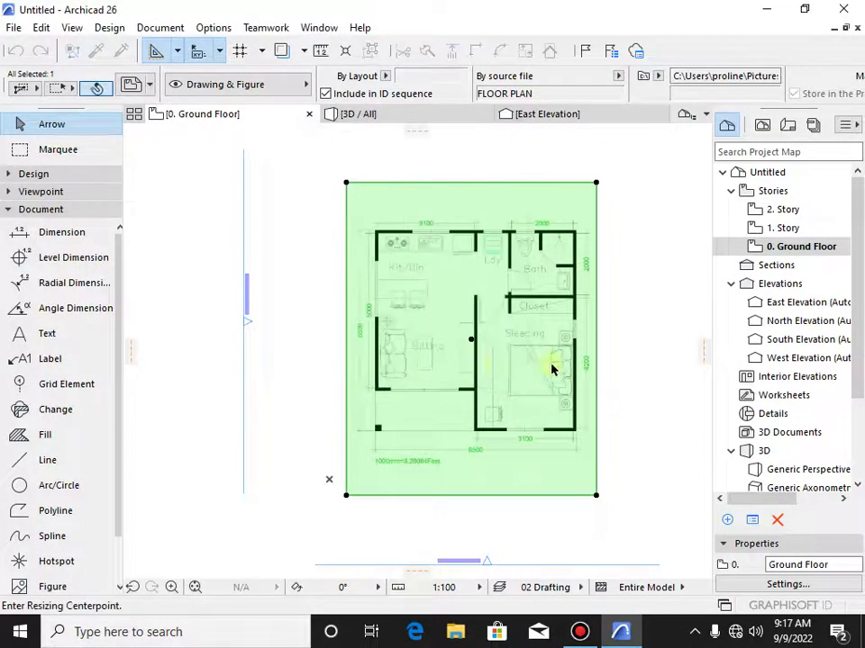
pyautogui.scroll(2, 381, 385)
pyautogui.scroll(3, 391, 378)
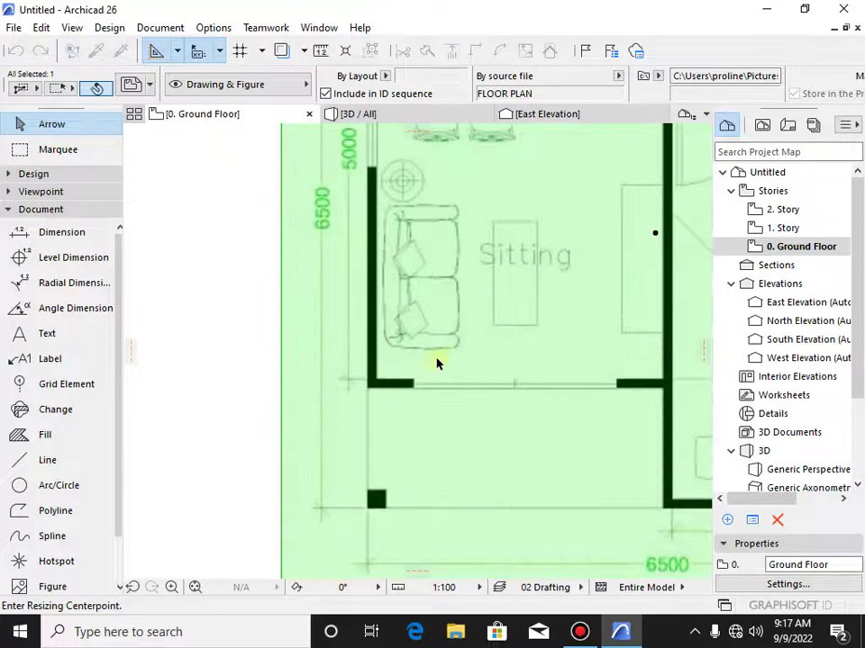
pyautogui.moveTo(437, 363); pyautogui.dragTo(337, 314, button='middle')
pyautogui.scroll(2, 281, 334)
pyautogui.scroll(1, 271, 328)
pyautogui.scroll(3, 264, 333)
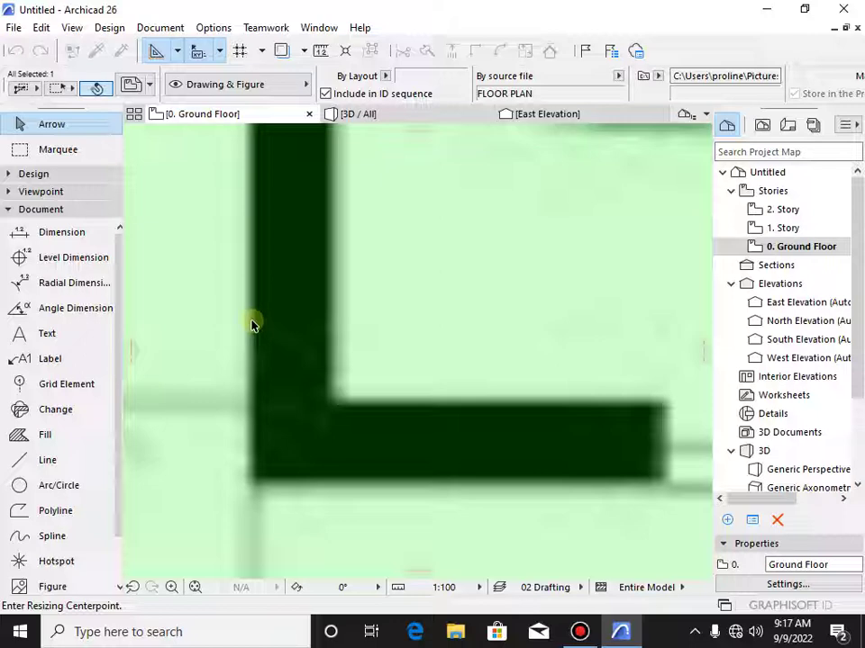
pyautogui.click(253, 325)
# - Mark the right outer wall as the first vector and enter 6500 as the new width
pyautogui.scroll(-3, 252, 325)
pyautogui.scroll(-1, 253, 325)
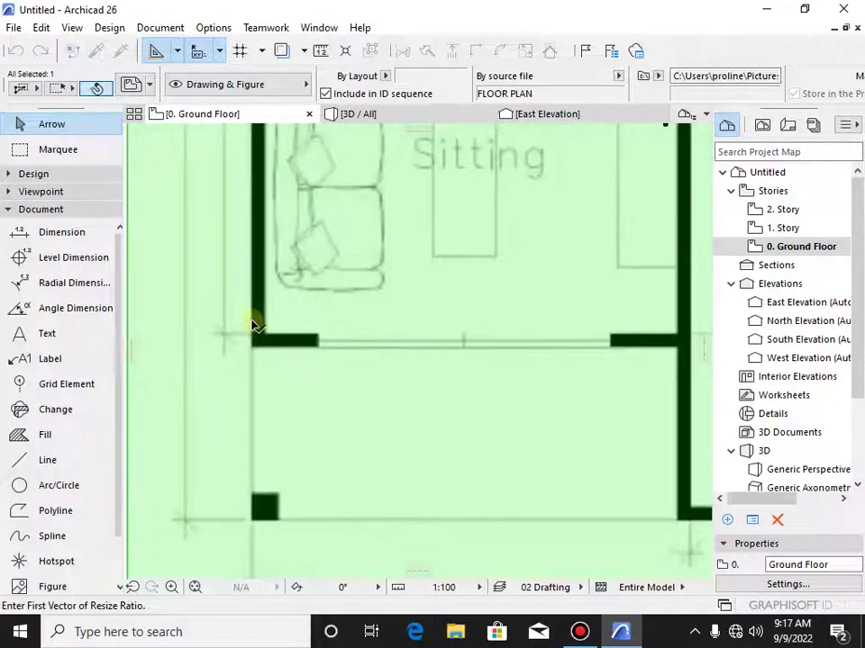
pyautogui.scroll(-3, 251, 324)
pyautogui.scroll(-1, 573, 313)
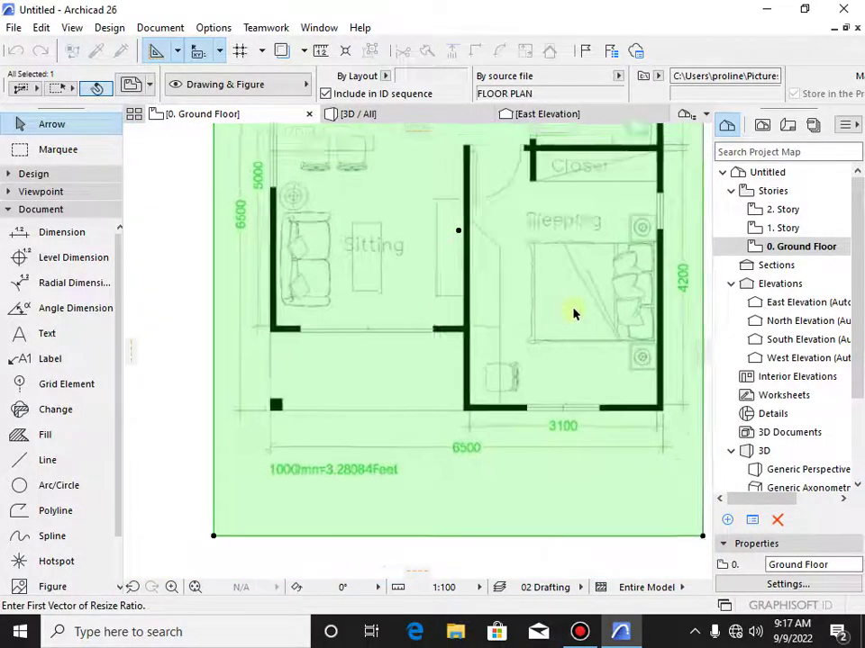
pyautogui.scroll(1, 385, 289)
pyautogui.scroll(3, 494, 305)
pyautogui.scroll(1, 386, 257)
pyautogui.scroll(1, 360, 245)
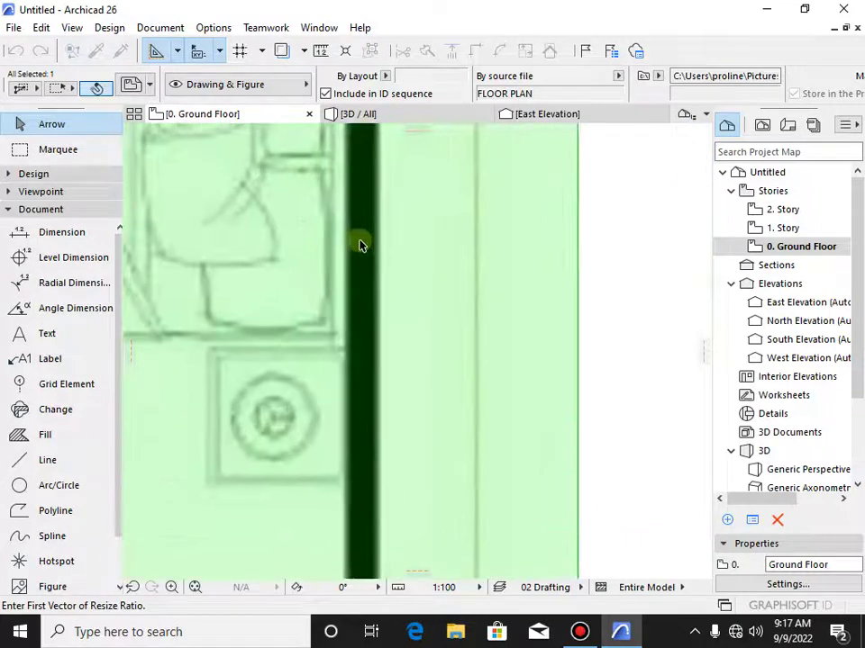
pyautogui.scroll(2, 360, 245)
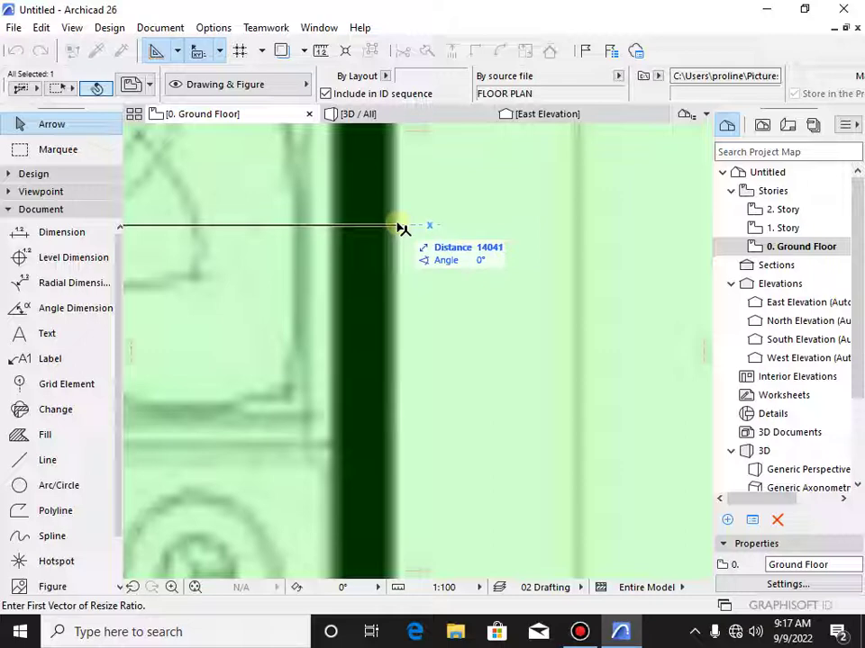
pyautogui.click(403, 228)
pyautogui.scroll(-1, 403, 228)
pyautogui.scroll(-2, 403, 228)
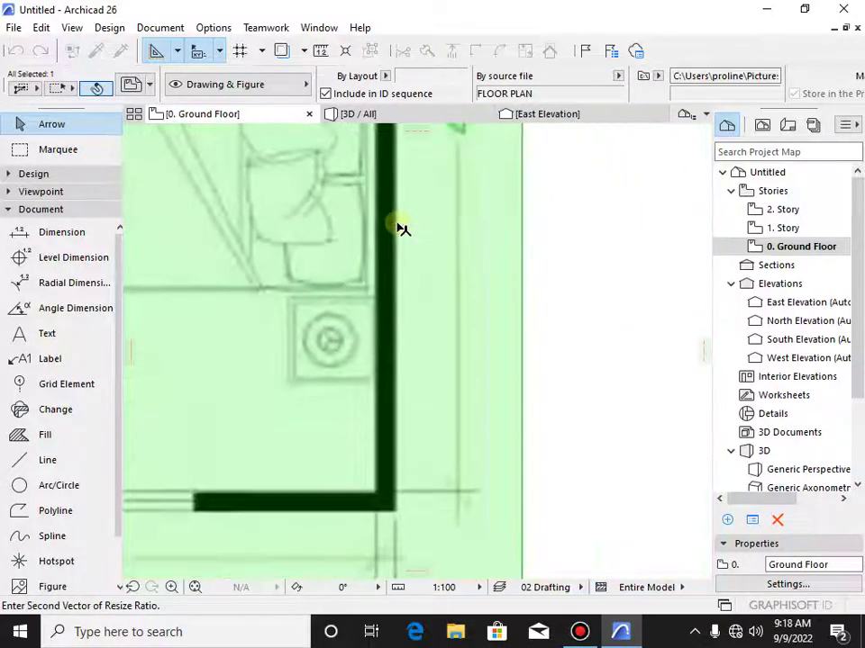
pyautogui.scroll(-3, 402, 228)
pyautogui.scroll(-1, 401, 228)
pyautogui.scroll(-1, 453, 303)
pyautogui.scroll(-1, 468, 342)
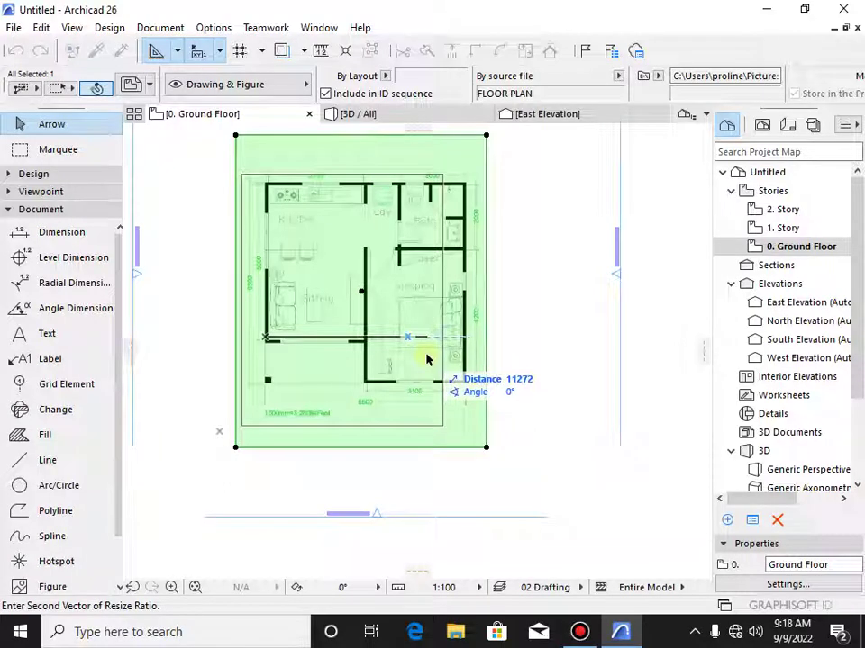
pyautogui.press('Tab')
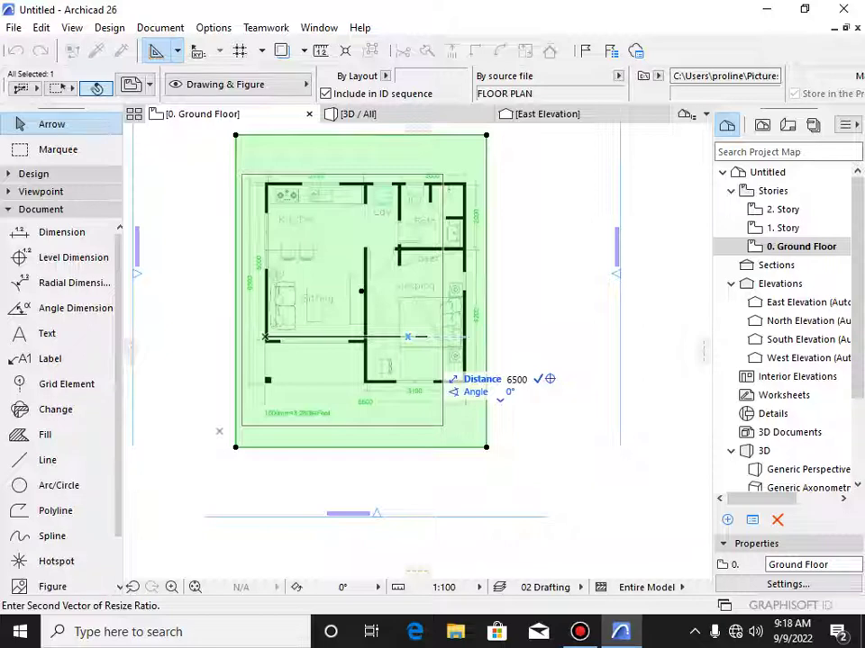
# - Confirm the 6500 second vector to shrink the drawing, then deselect and inspect the sofa and left wall
pyautogui.click(360, 340)
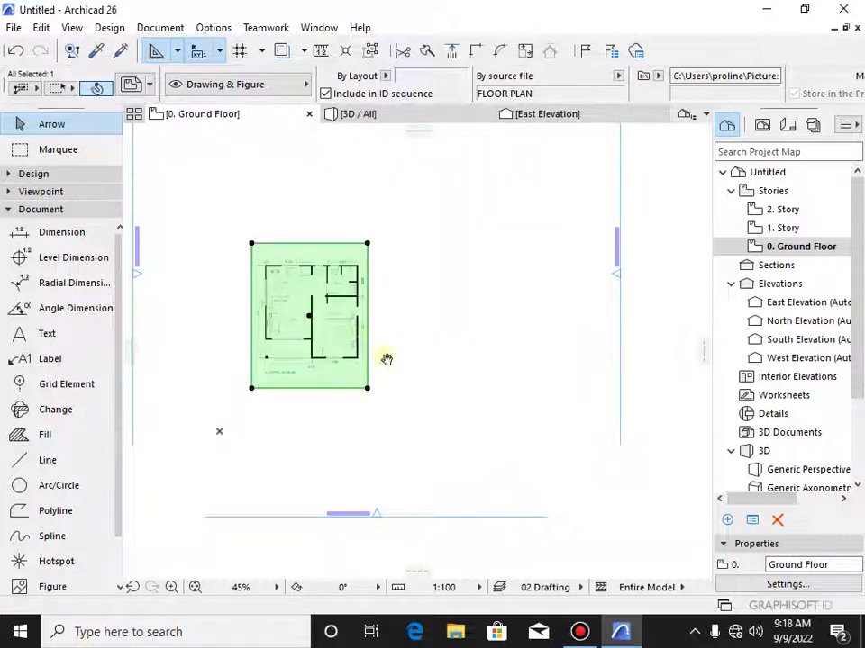
pyautogui.moveTo(386, 358)
pyautogui.mouseDown(button='middle')
pyautogui.moveTo(609, 356)
pyautogui.moveTo(564, 409)
pyautogui.mouseUp(button='middle')
pyautogui.scroll(3, 605, 343)
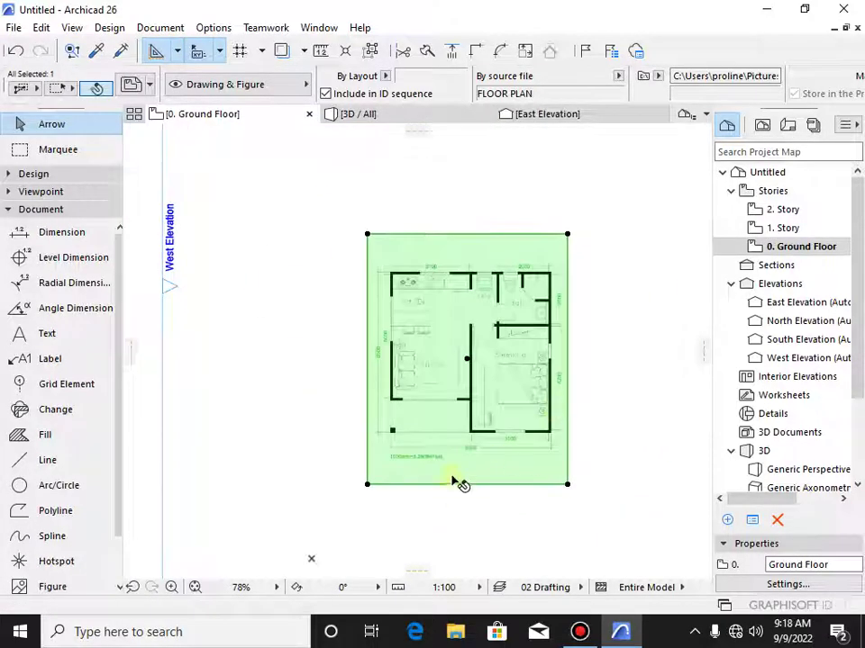
pyautogui.scroll(-4, 441, 405)
pyautogui.scroll(1, 440, 405)
pyautogui.press('Escape')
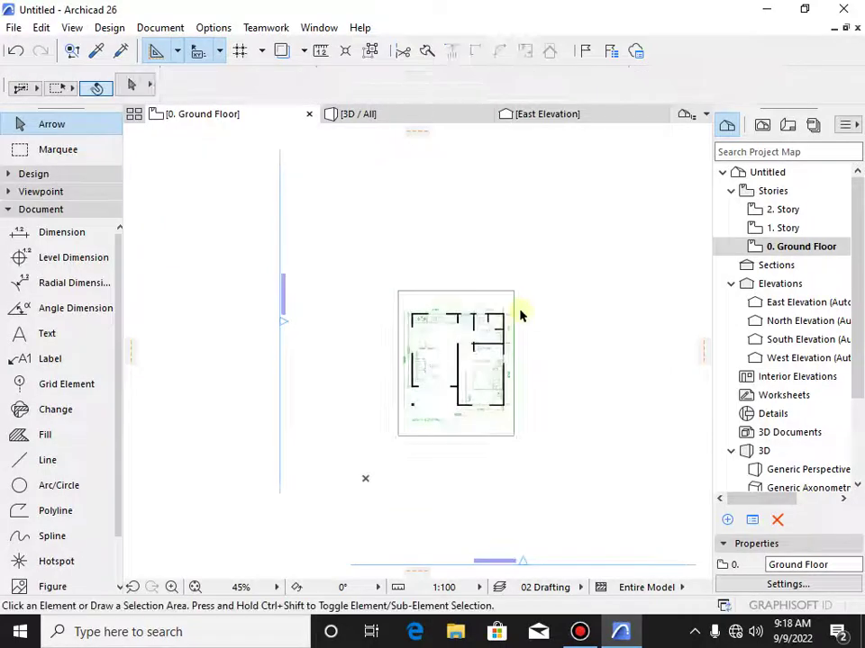
pyautogui.scroll(6, 477, 396)
pyautogui.scroll(1, 368, 361)
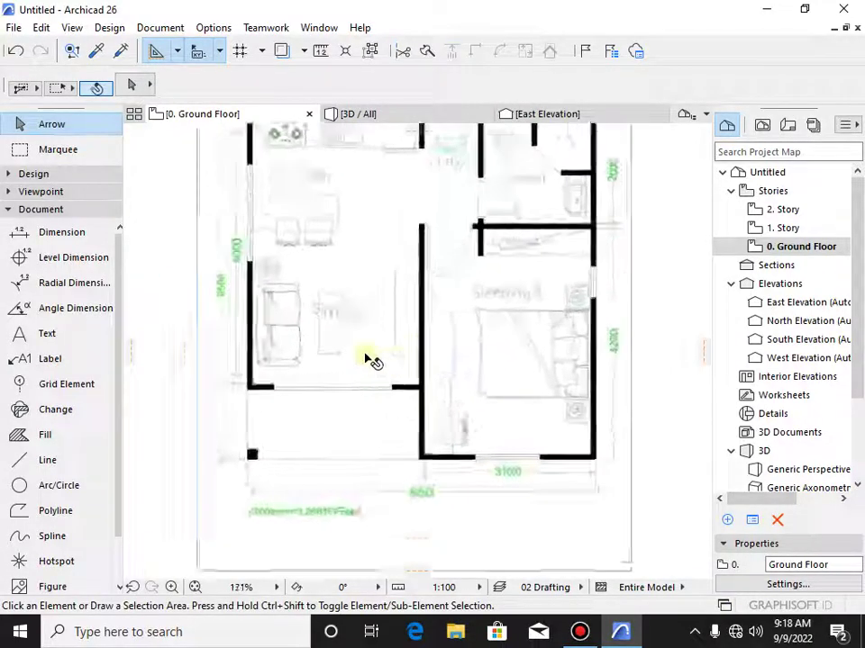
pyautogui.moveTo(363, 377); pyautogui.dragTo(365, 421, button='middle')
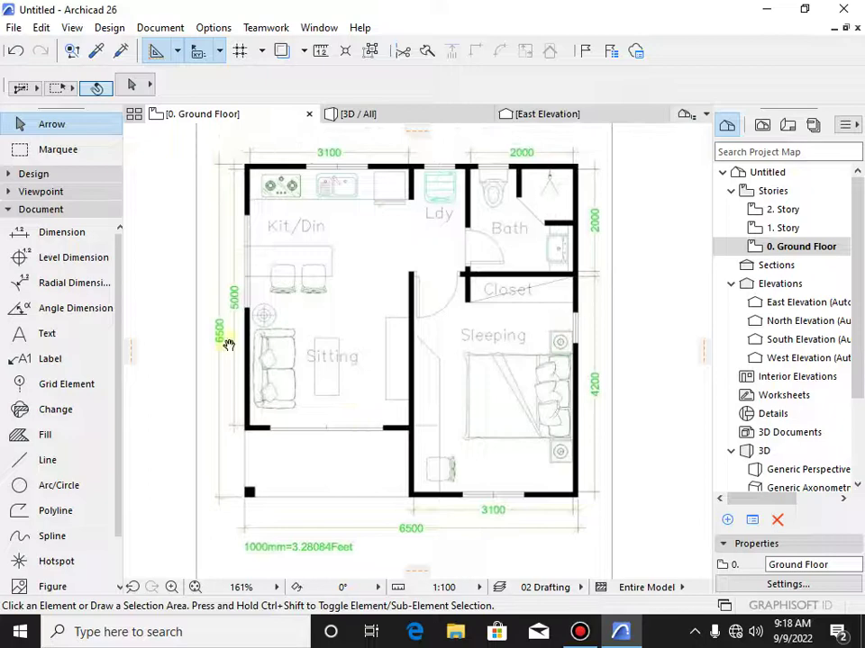
pyautogui.moveTo(226, 344); pyautogui.dragTo(365, 392, button='middle')
pyautogui.scroll(5, 369, 386)
pyautogui.scroll(3, 369, 385)
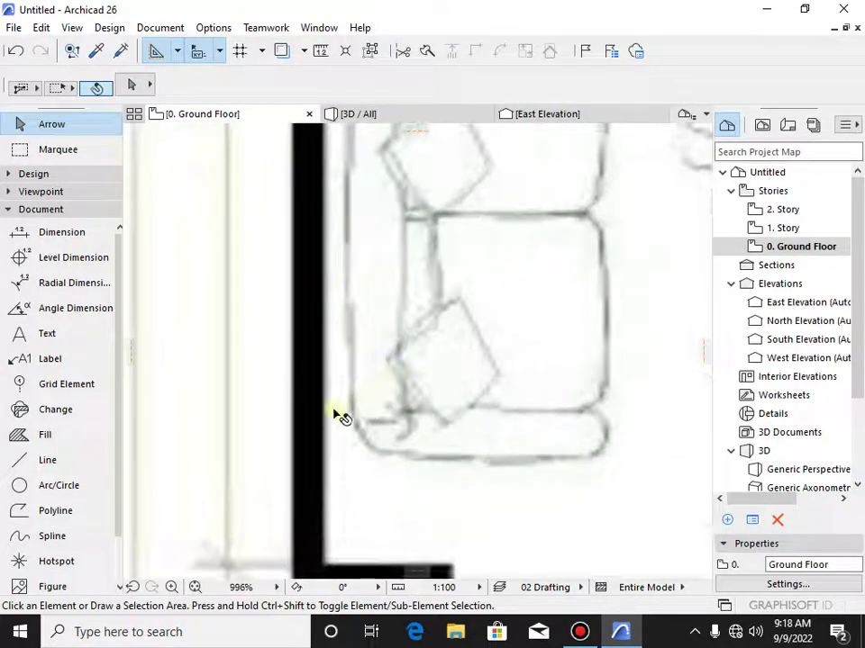
pyautogui.press('m')
pyautogui.scroll(1, 306, 400)
pyautogui.scroll(1, 297, 400)
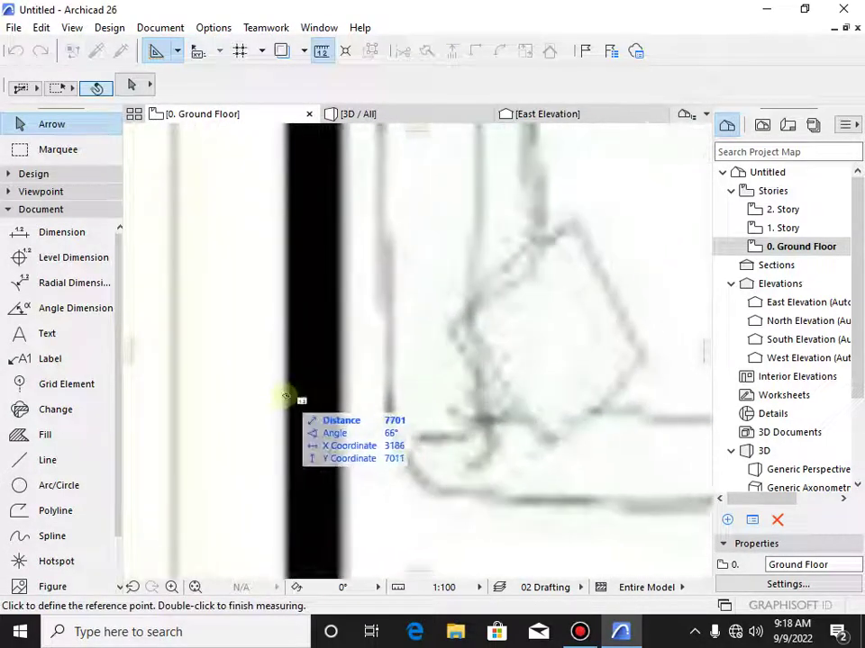
pyautogui.scroll(-3, 288, 394)
pyautogui.scroll(-2, 289, 363)
pyautogui.scroll(-1, 501, 377)
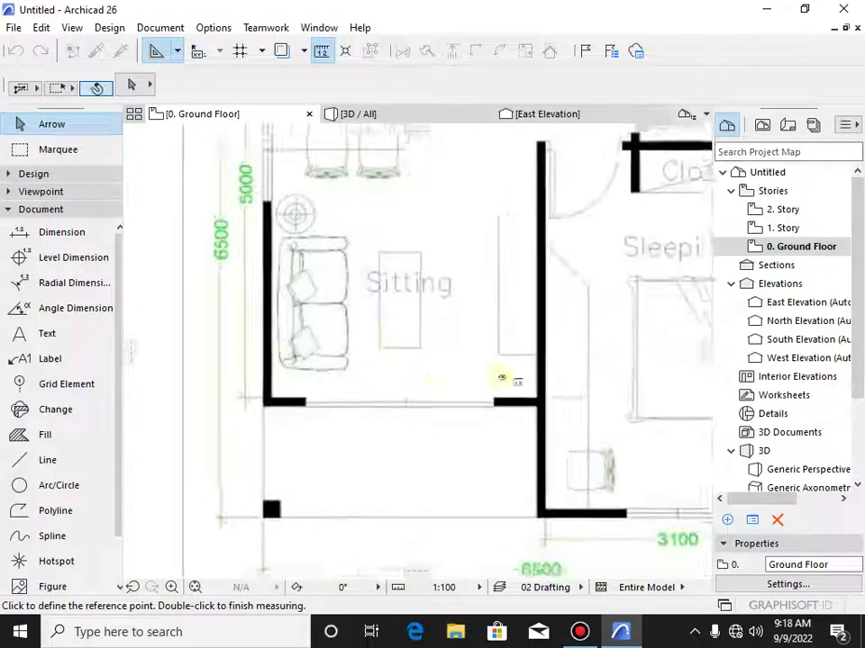
pyautogui.moveTo(501, 377); pyautogui.dragTo(264, 337, button='middle')
pyautogui.scroll(3, 505, 333)
pyautogui.scroll(5, 490, 288)
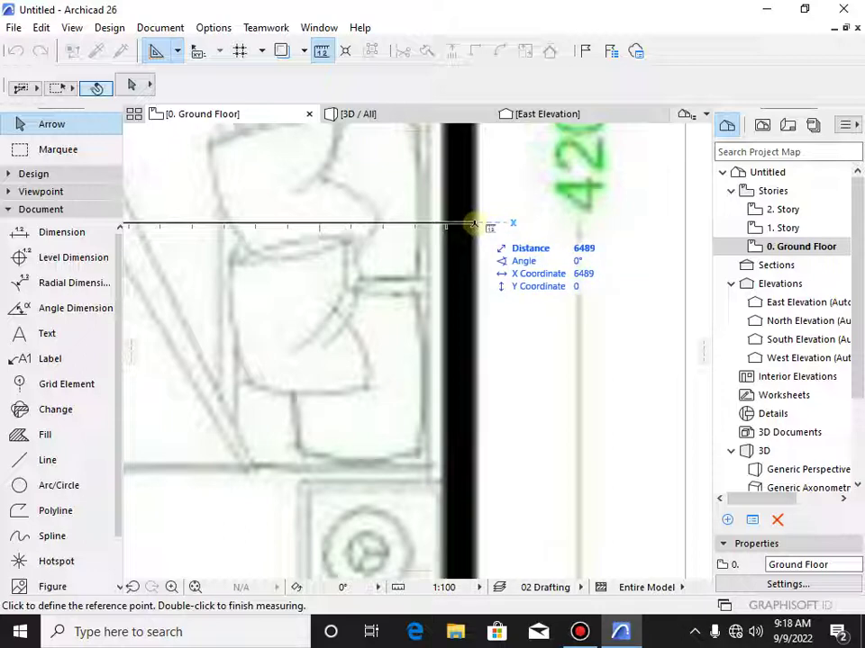
pyautogui.press('Escape')
pyautogui.scroll(-3, 408, 361)
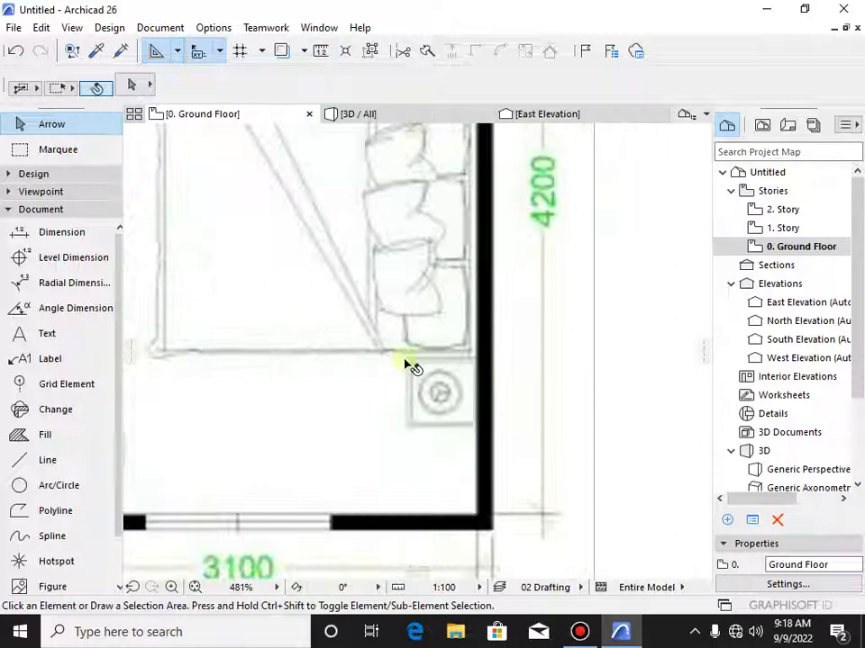
pyautogui.scroll(-5, 362, 366)
pyautogui.scroll(-2, 448, 402)
pyautogui.moveTo(399, 289); pyautogui.dragTo(442, 342, button='middle')
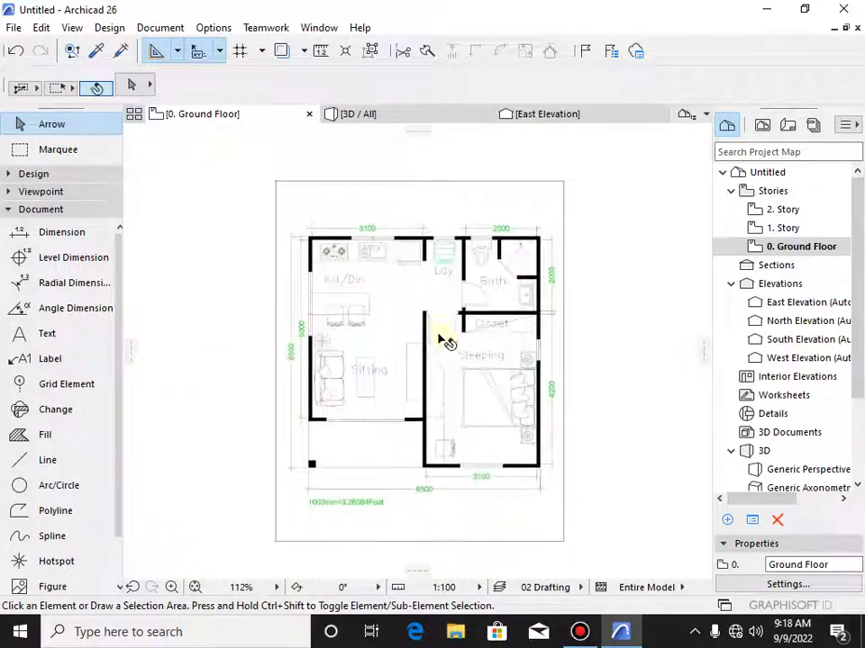
pyautogui.scroll(-4, 320, 363)
pyautogui.scroll(-1, 275, 329)
pyautogui.scroll(4, 329, 350)
pyautogui.scroll(3, 492, 356)
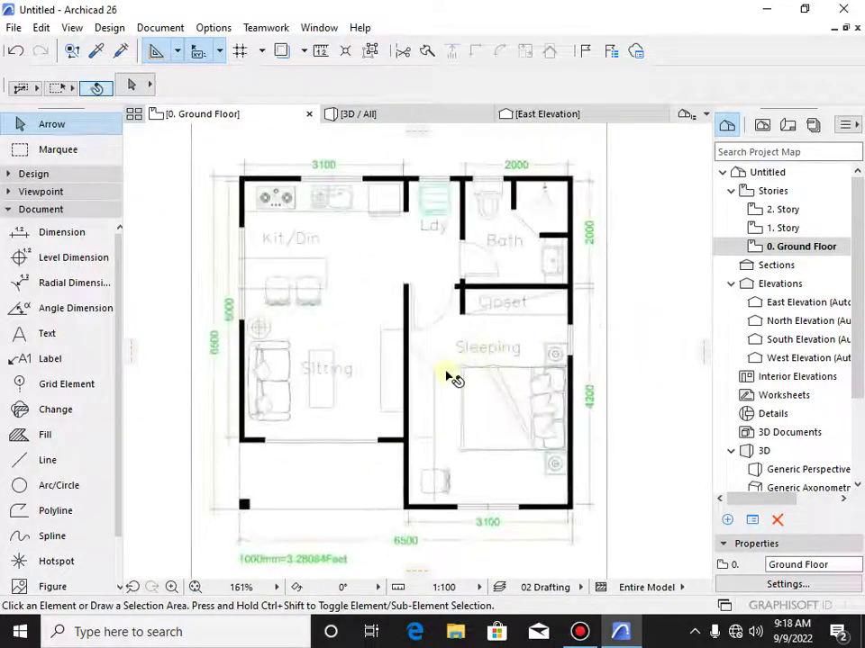
pyautogui.scroll(-1, 344, 446)
pyautogui.scroll(-2, 356, 418)
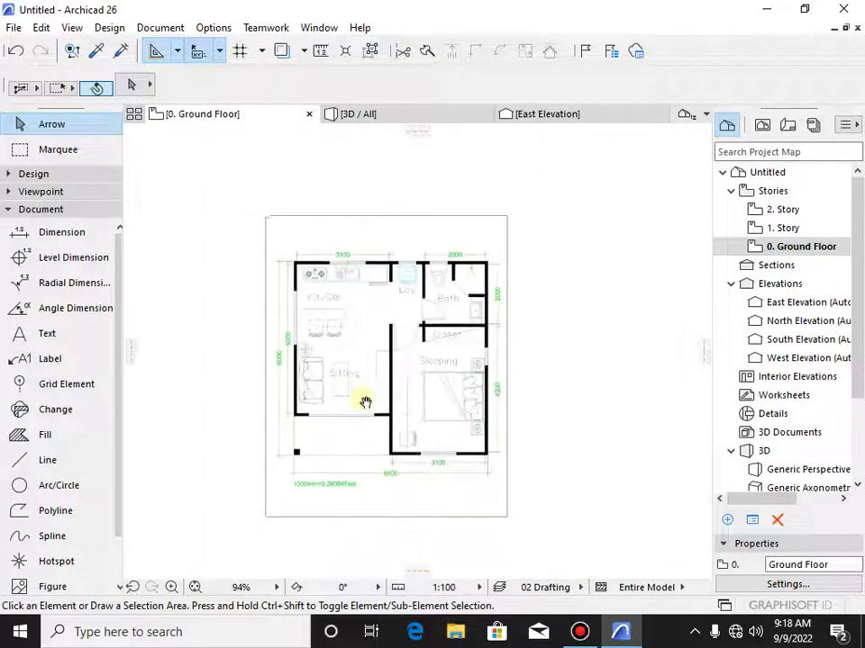